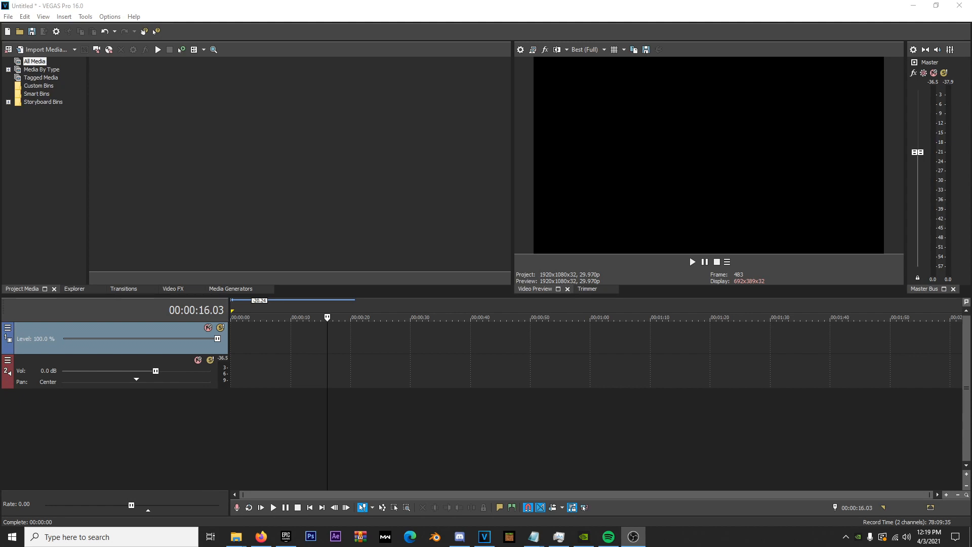
Step: Import the Fortnite gameplay clips from a folder inside Edits 2021
click(292, 334)
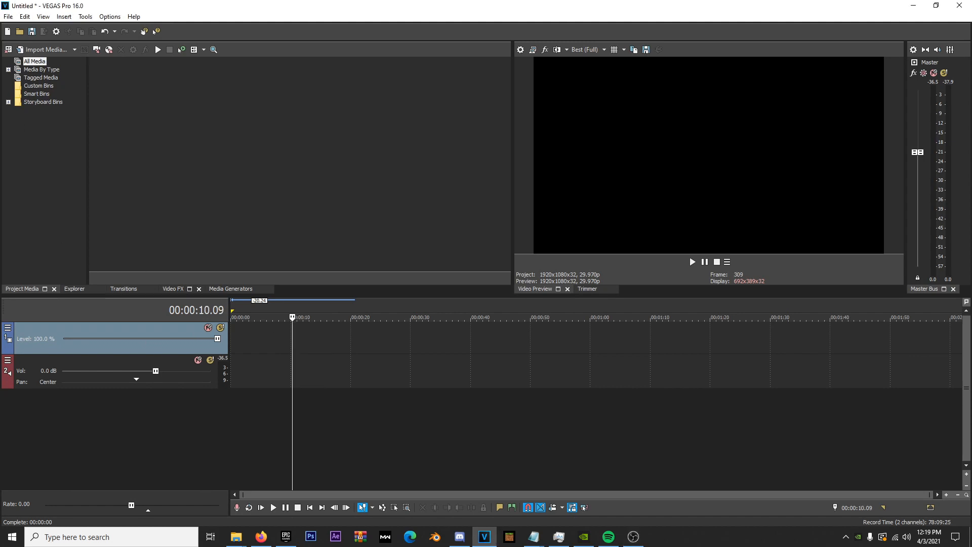
click(36, 49)
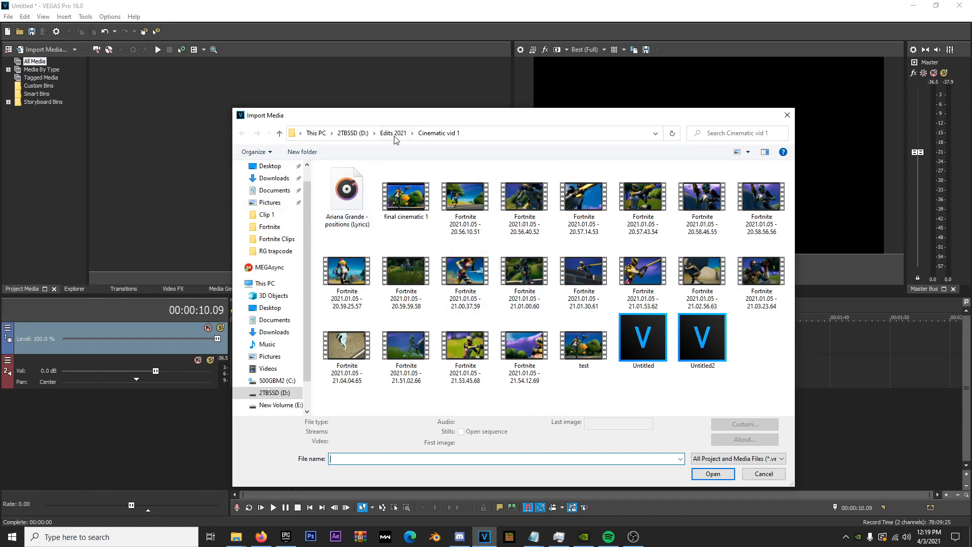
click(394, 134)
double_click(365, 244)
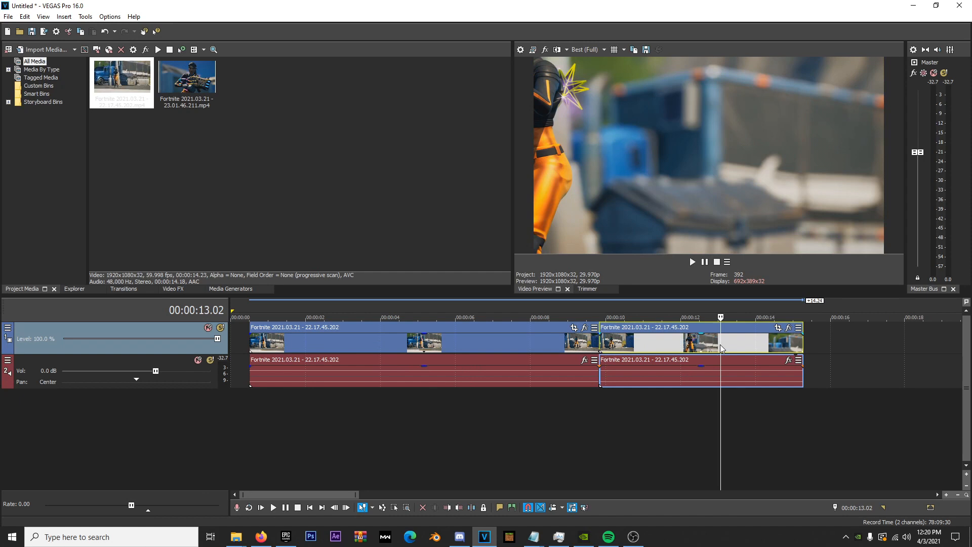
Step: Split the footage at 00:00:13.02, delete the parts before and after the wanted segment, and move that segment to the timeline start
key(s)
key(Delete)
click(558, 340)
key(Delete)
drag(650, 340, 285, 334)
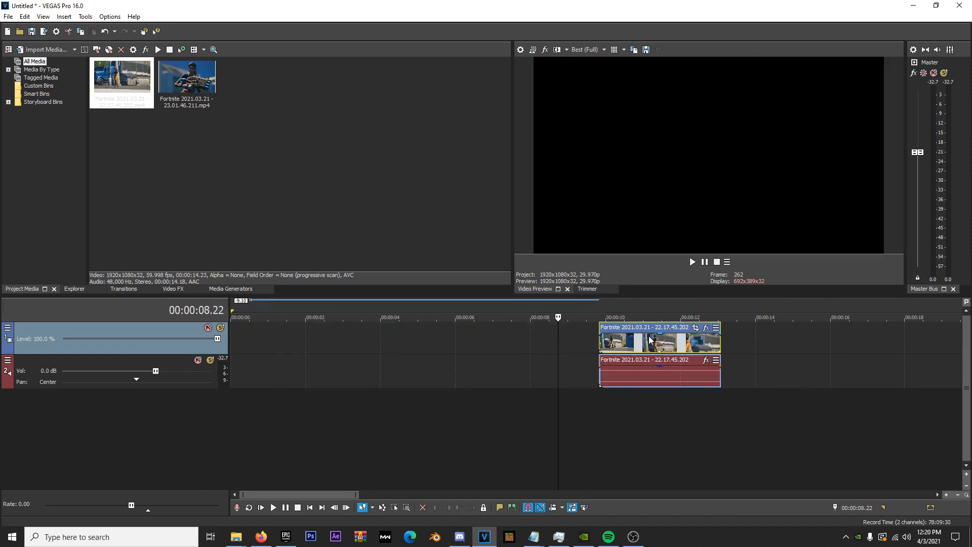
Step: Change an option in the trimmed video clip's event properties
click(254, 340)
right_click(254, 339)
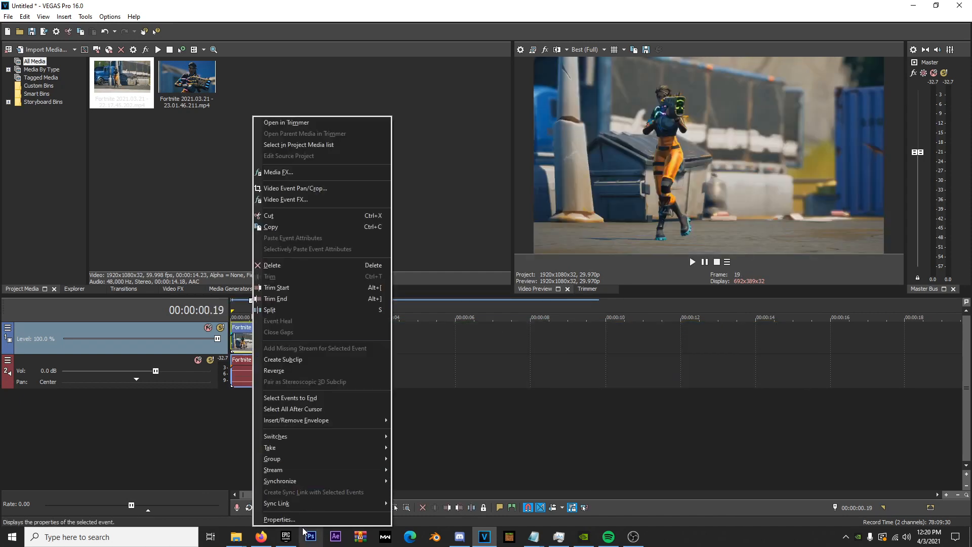
click(305, 521)
click(411, 210)
click(502, 363)
Step: Play the trimmed clip from its start and park the playhead at 00:00:01.04
click(234, 307)
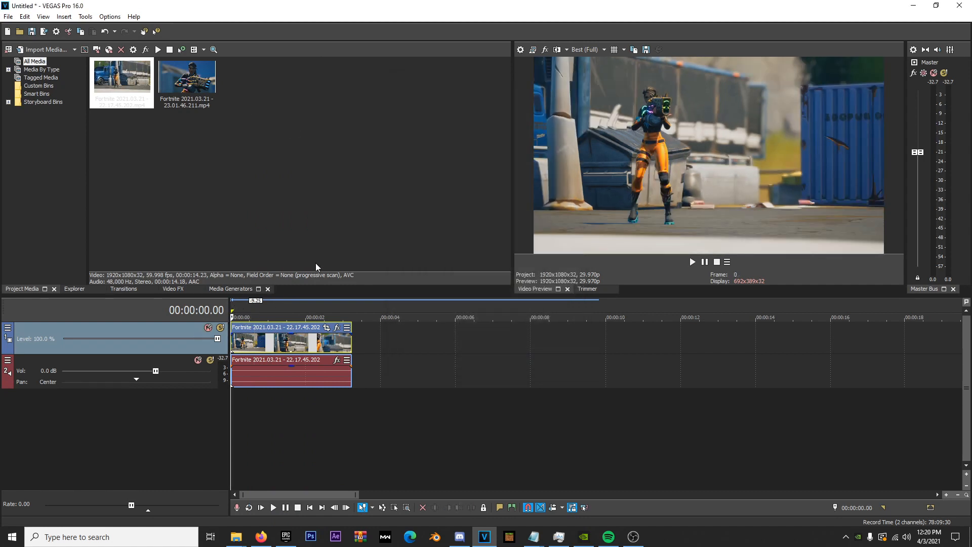
key(space)
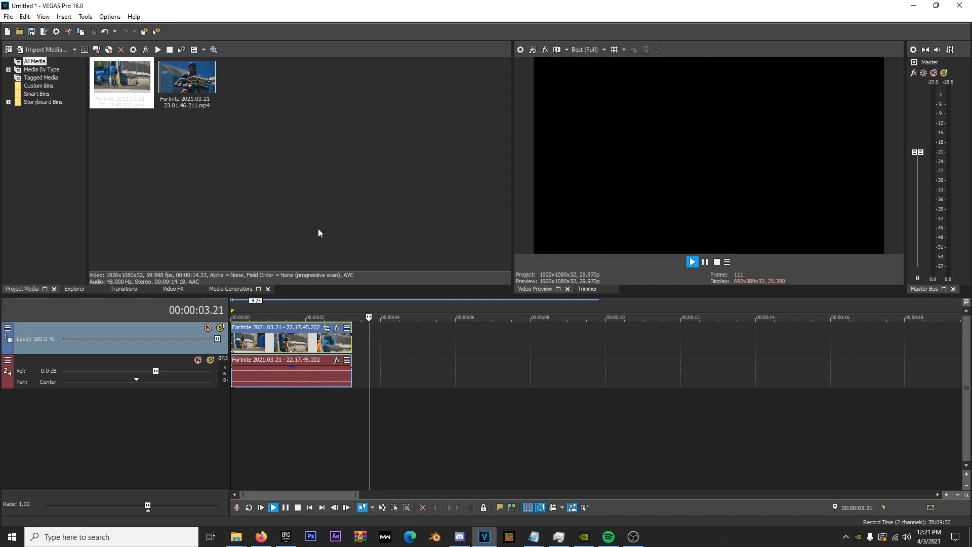
key(space)
drag(252, 310, 272, 310)
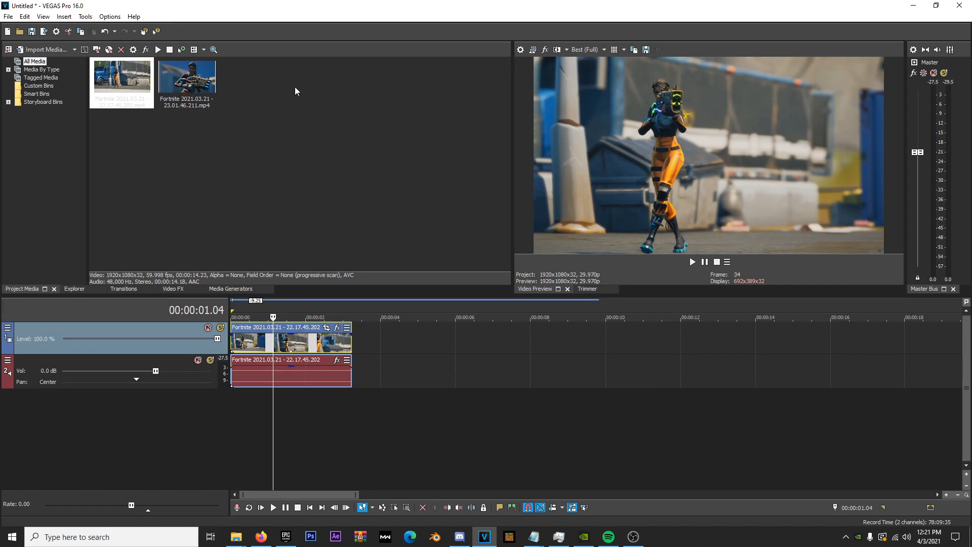
Step: Apply the Boost Mids preset of the Color Corrector (Secondary) effect to the timeline clip
click(175, 289)
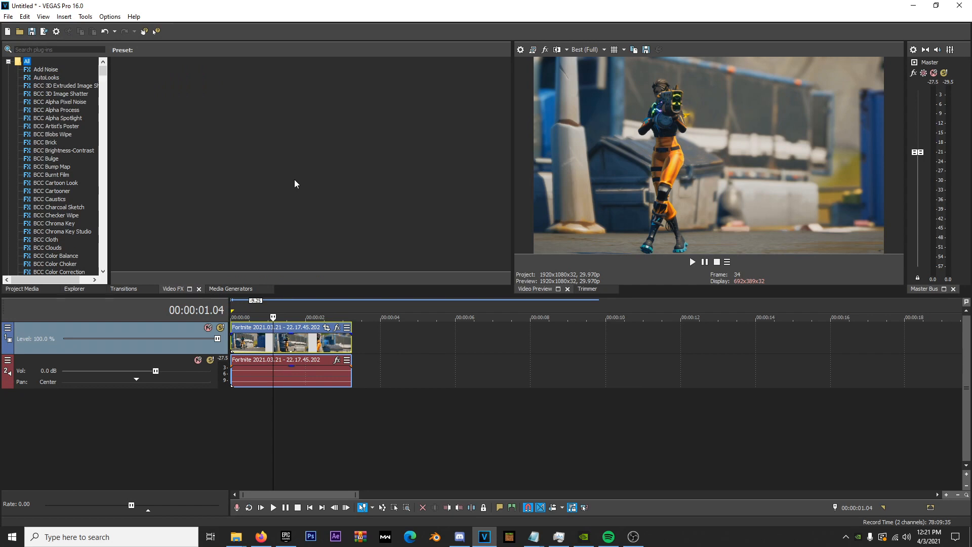
scroll(55, 192, down, 20)
scroll(56, 188, down, 13)
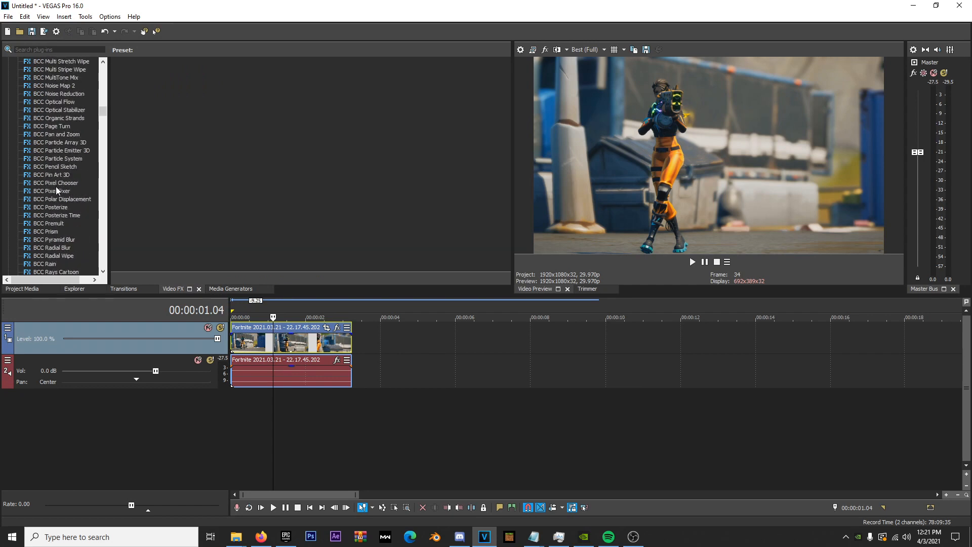
scroll(64, 212, down, 15)
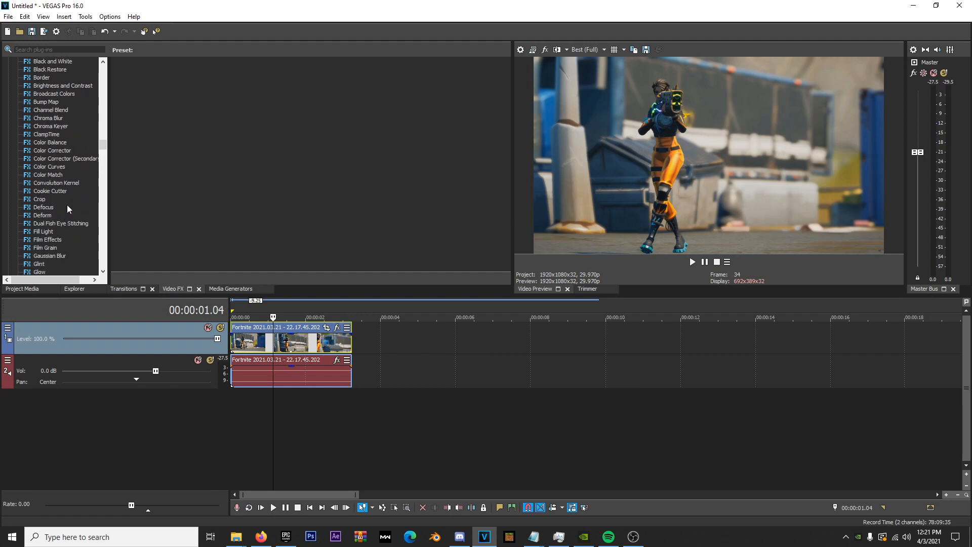
click(45, 160)
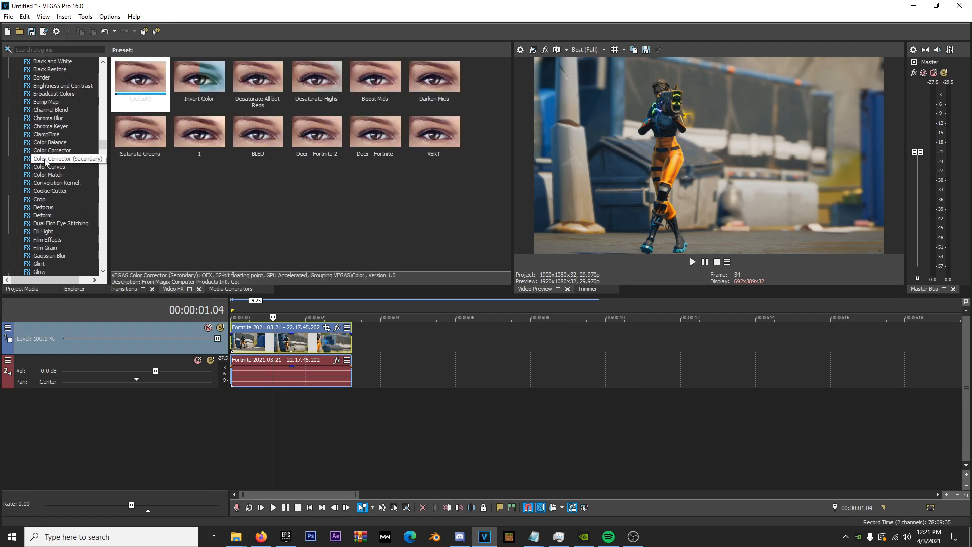
click(74, 160)
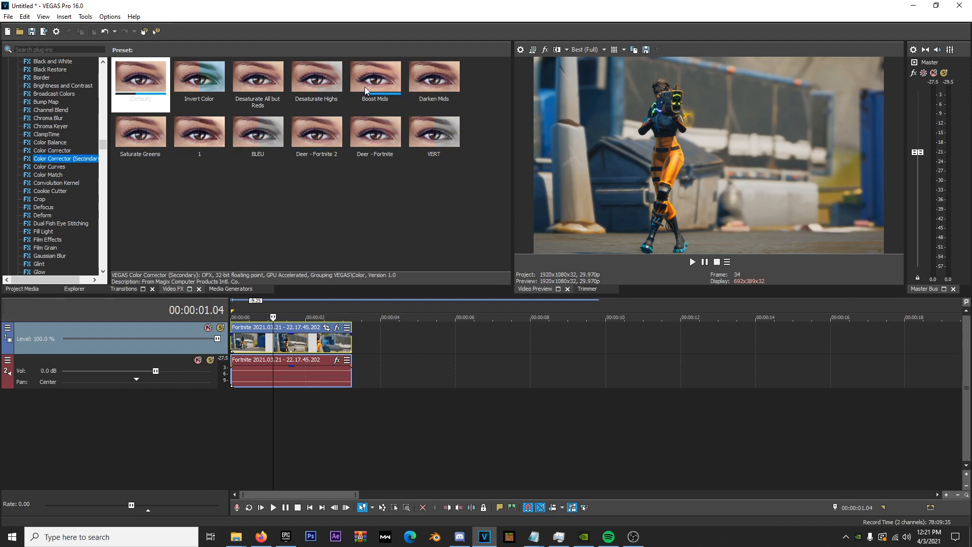
drag(385, 89, 279, 346)
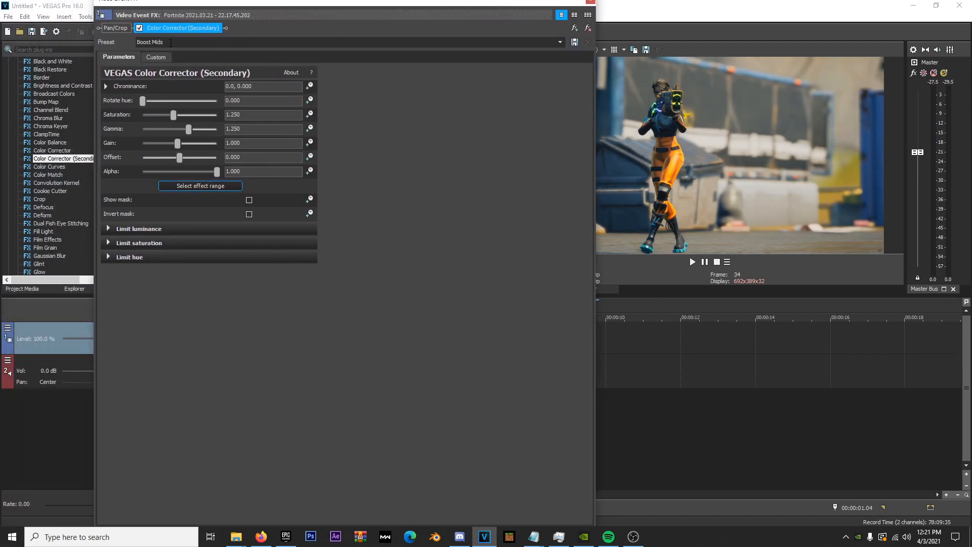
Step: Expand the Limit luminance, Limit saturation and Limit hue settings of the secondary color corrector to examine their values
click(110, 228)
click(108, 298)
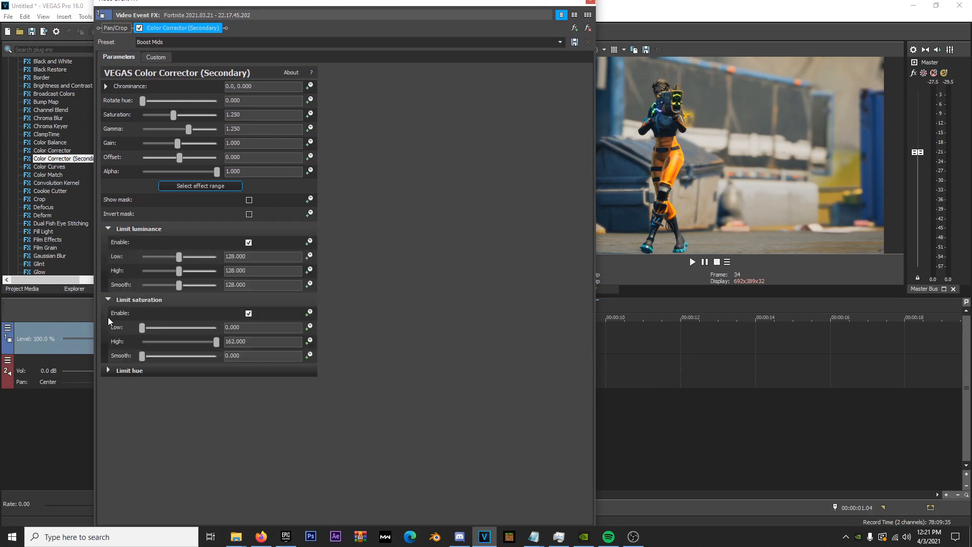
click(108, 371)
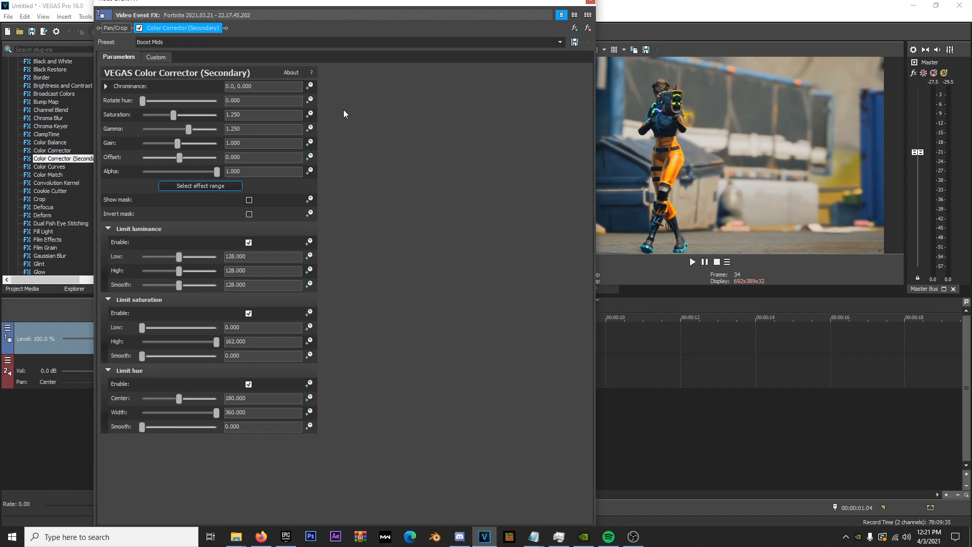
Step: Try a higher gamma in the secondary color corrector and undo the change
drag(186, 131, 199, 130)
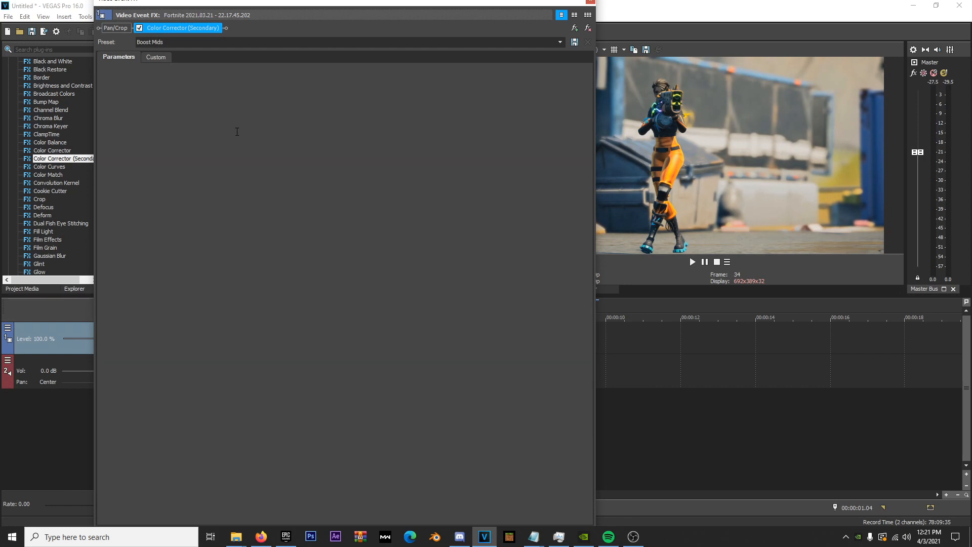
key(ctrl+z)
key(ctrl+z)
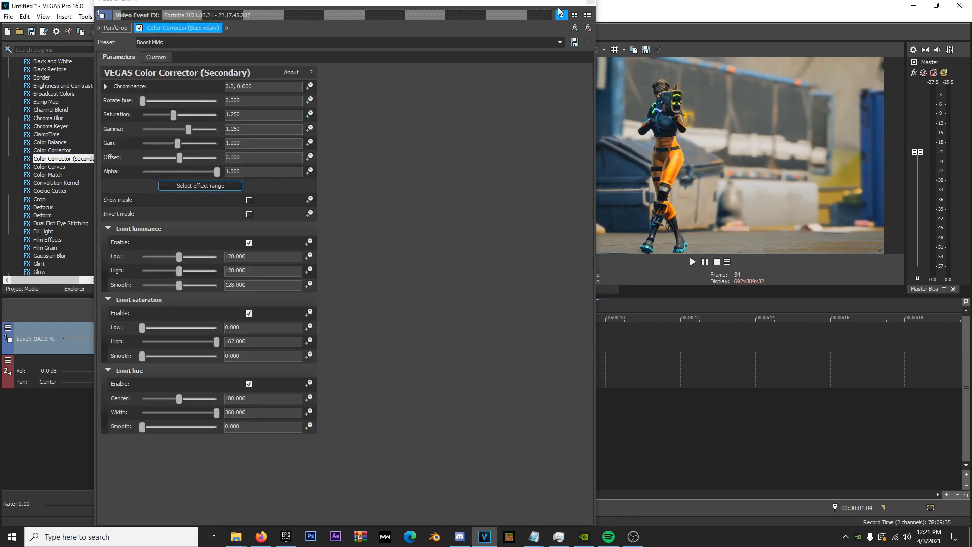
Step: Compare the clip with and without the secondary color correction, leave the effect enabled, and close its settings
drag(508, 5, 487, 5)
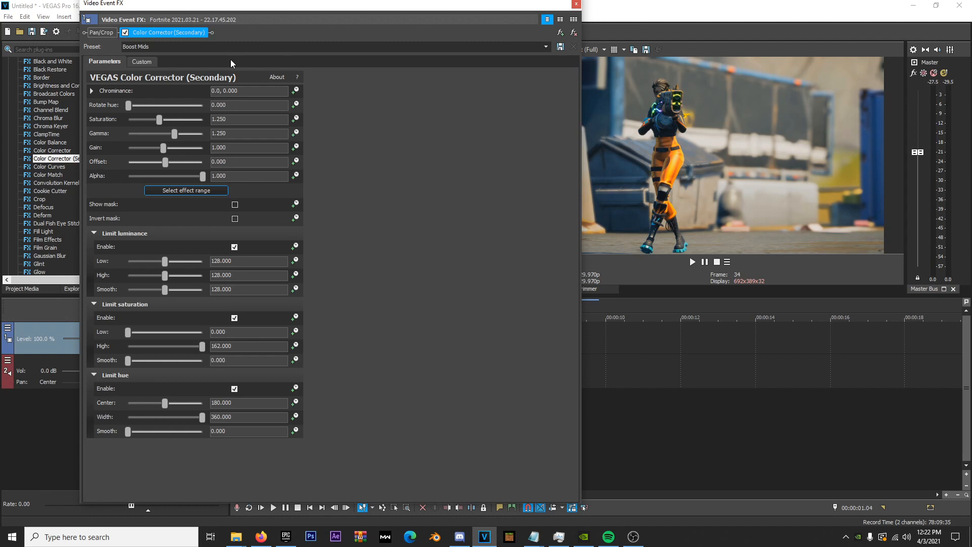
click(125, 33)
click(125, 33)
click(125, 32)
click(125, 33)
click(576, 5)
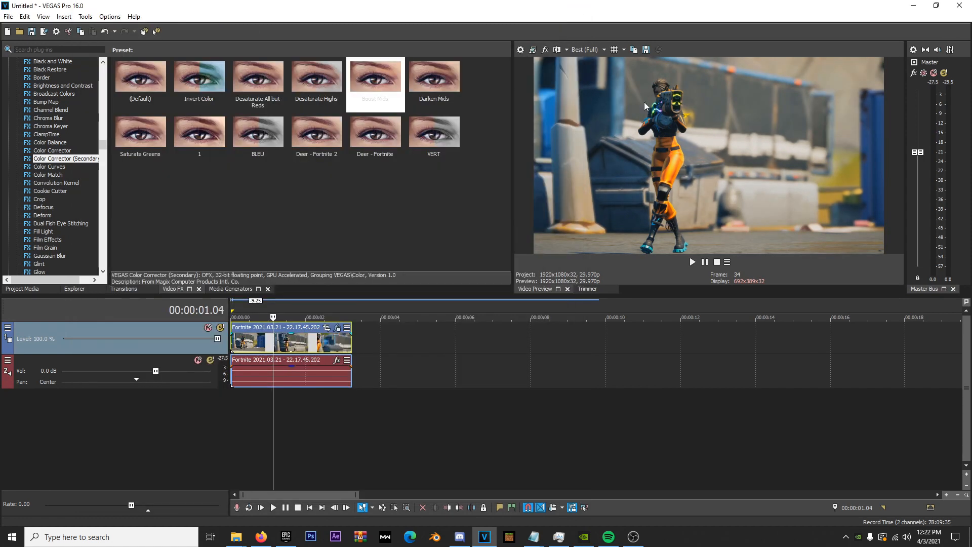
Step: Add the default Color Curves effect to the clip, shape the RGB curve into a gentle S, and compare before and after
click(49, 167)
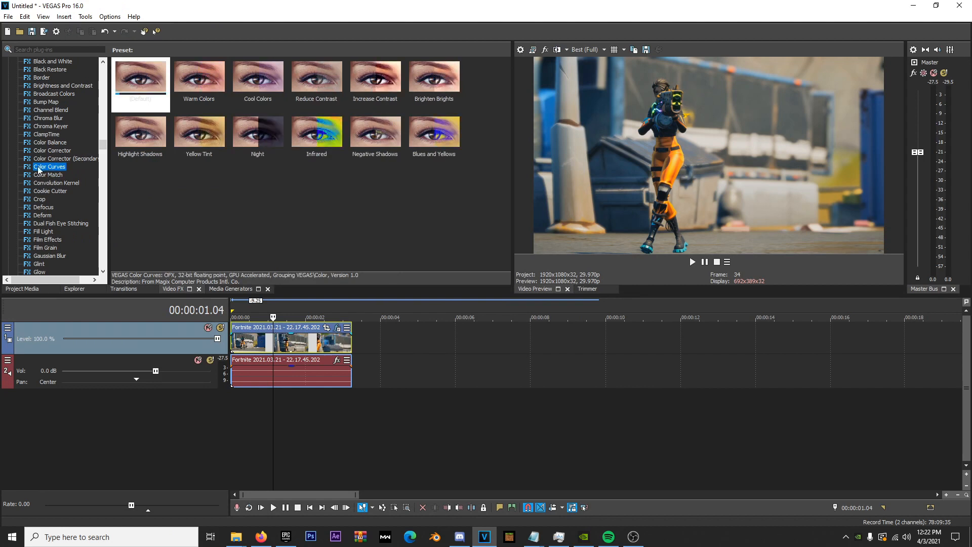
drag(141, 83, 310, 345)
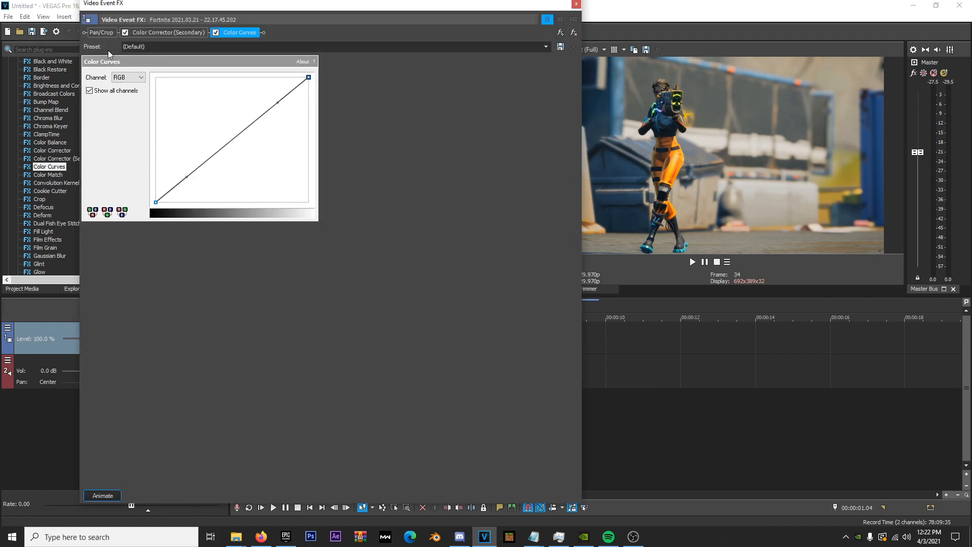
click(128, 79)
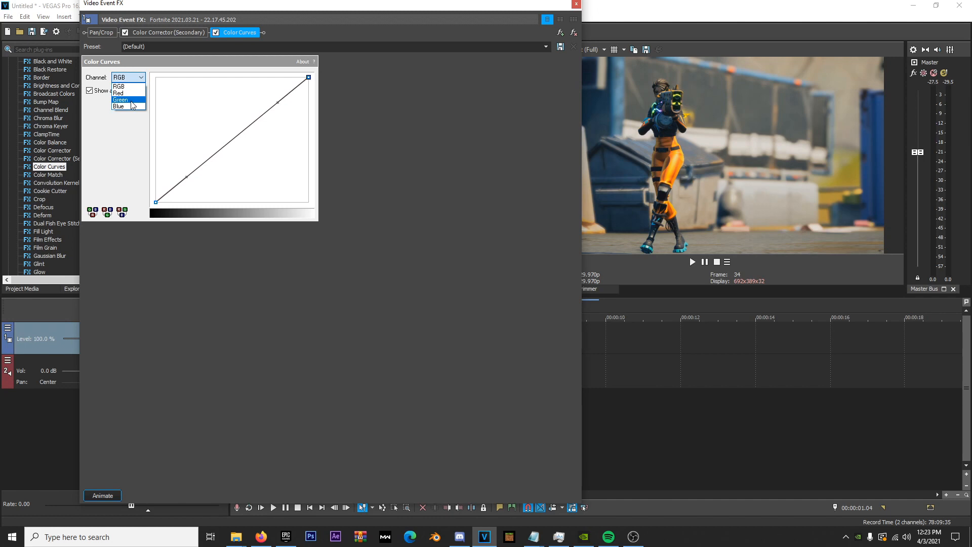
click(122, 86)
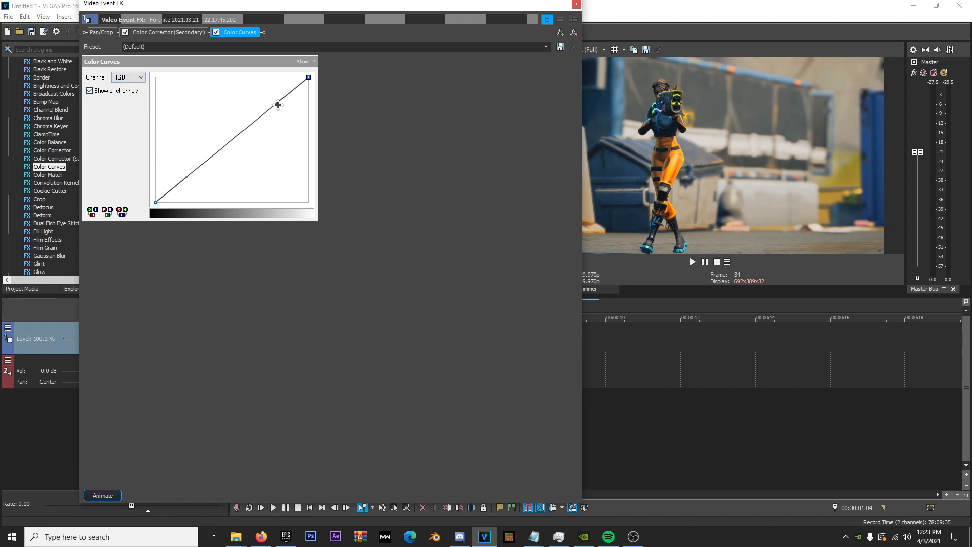
drag(277, 102, 256, 97)
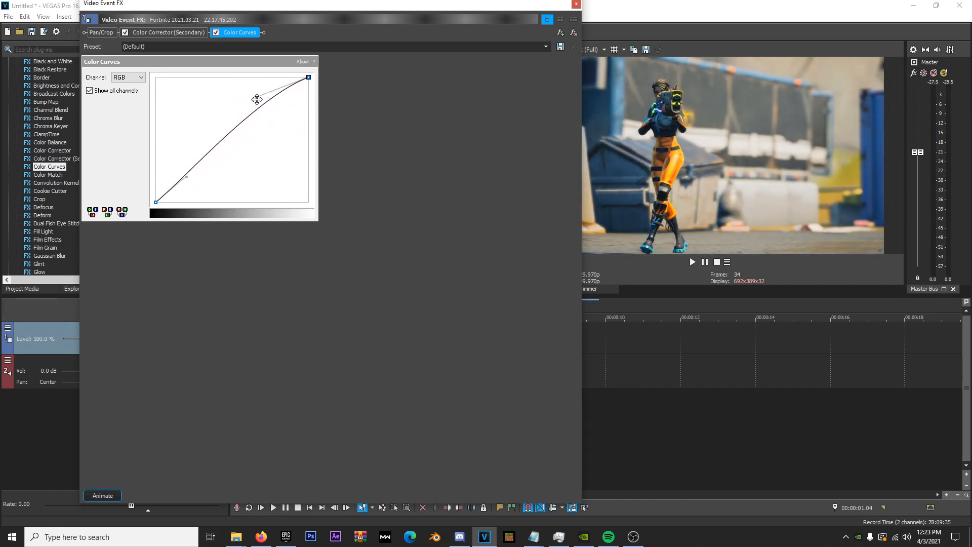
drag(187, 177, 205, 185)
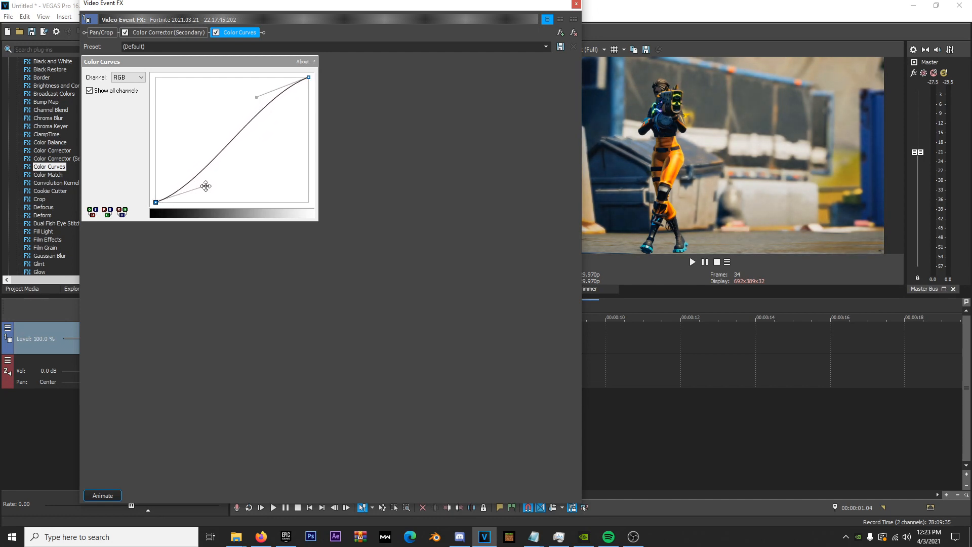
click(216, 33)
click(215, 33)
Step: Lower the Green channel curve slightly below the RGB curve by adjusting its upper and lower handles
click(141, 78)
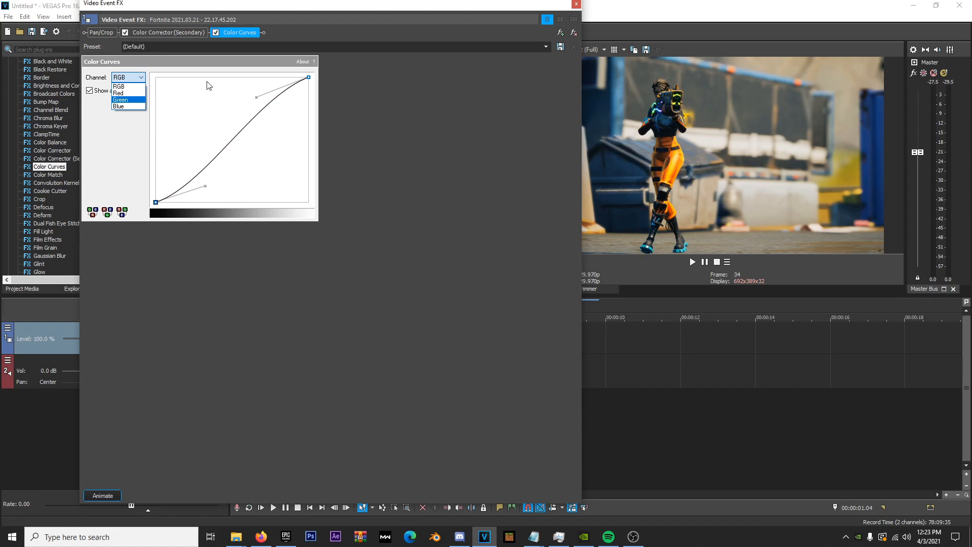
click(133, 99)
drag(257, 96, 285, 96)
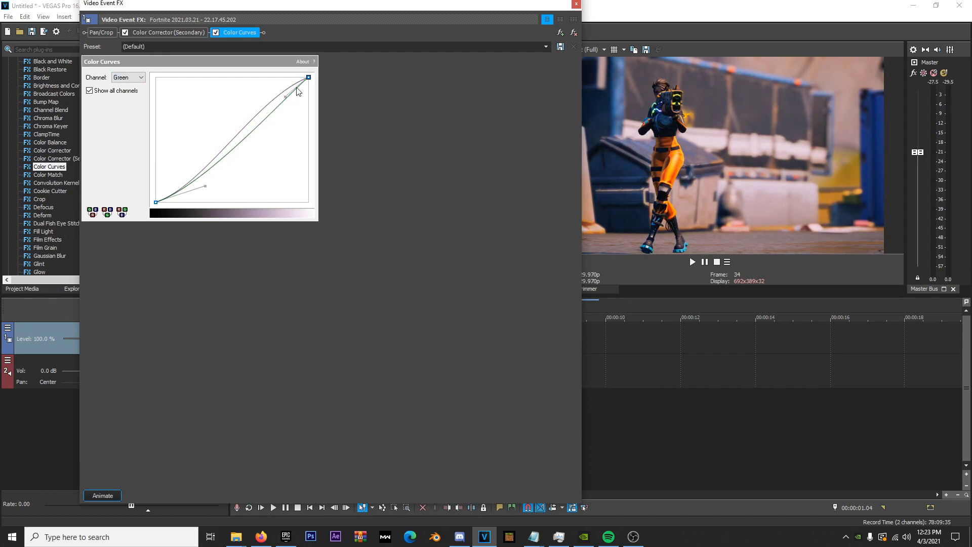
mouse_move(205, 186)
mouse_down()
mouse_move(147, 163)
mouse_move(197, 175)
mouse_move(225, 196)
mouse_move(180, 148)
mouse_move(239, 189)
mouse_move(195, 154)
mouse_move(213, 176)
mouse_move(214, 205)
mouse_move(218, 181)
mouse_up()
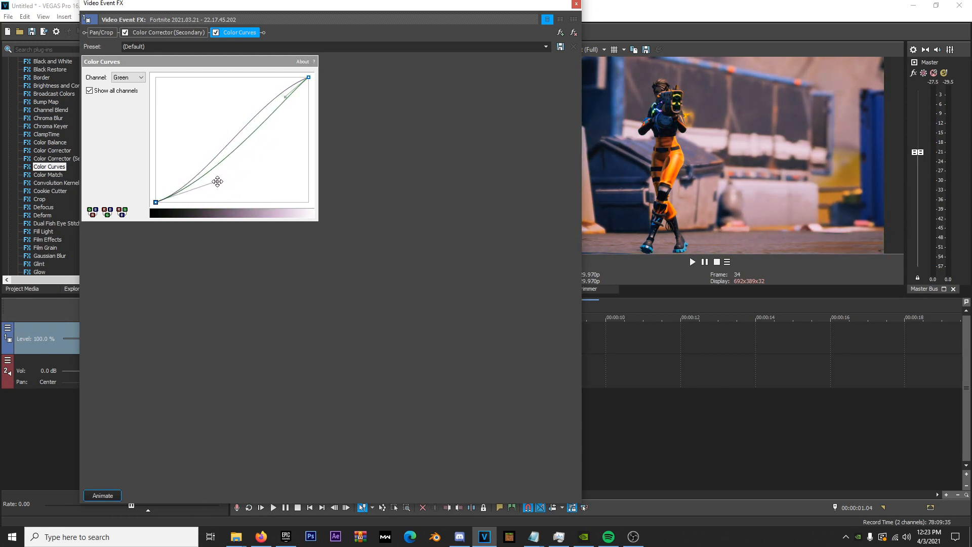
Step: Lower the Blue channel curve, compare the clip with and without Color Curves, and fine-tune both Blue handles
click(136, 77)
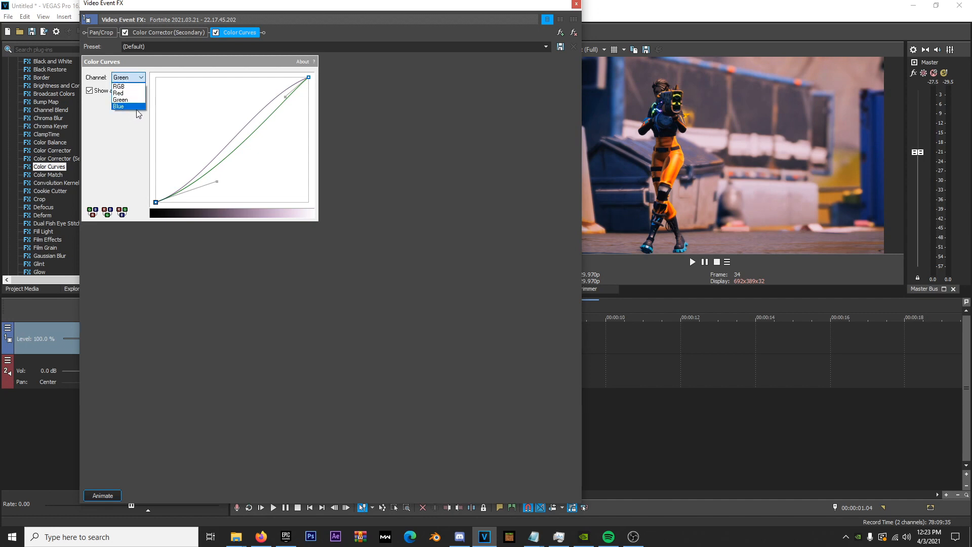
click(123, 106)
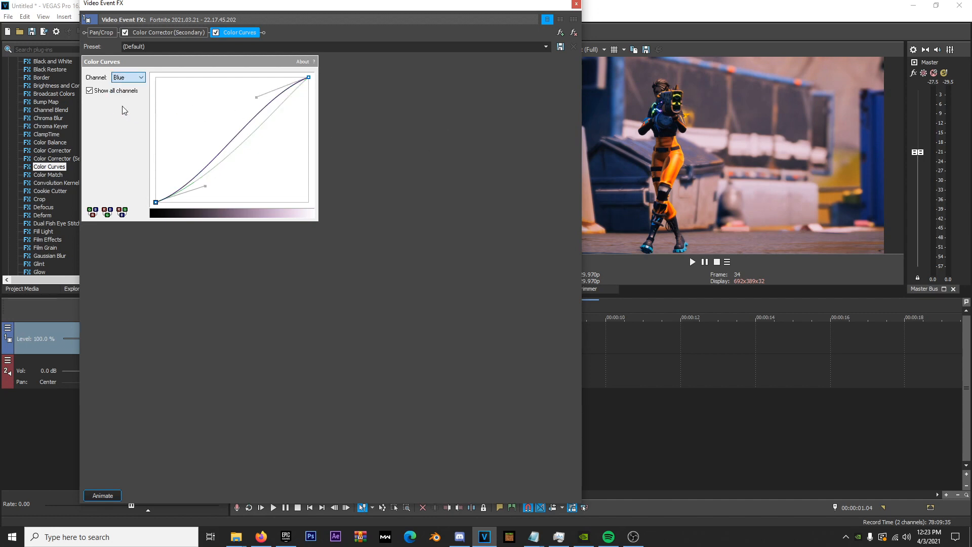
drag(256, 99, 277, 104)
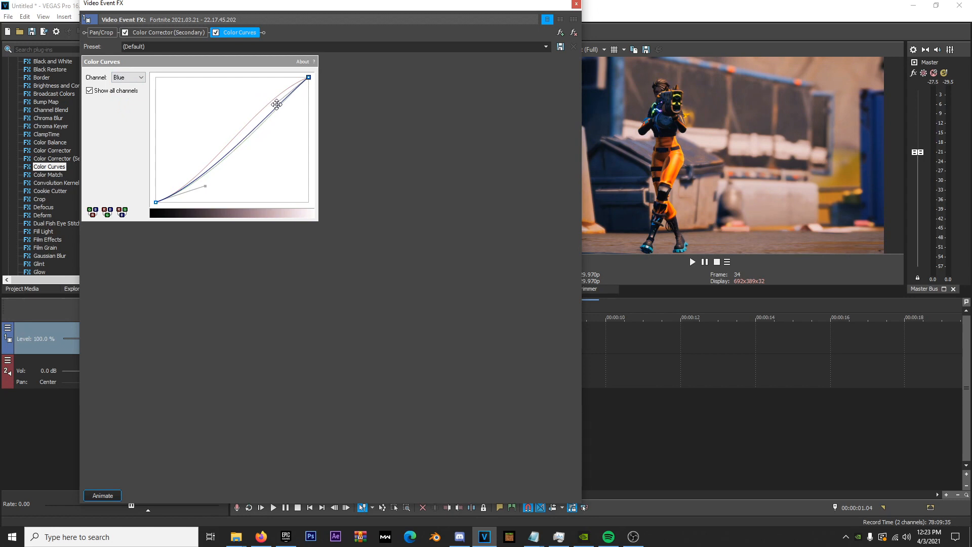
drag(205, 186, 212, 190)
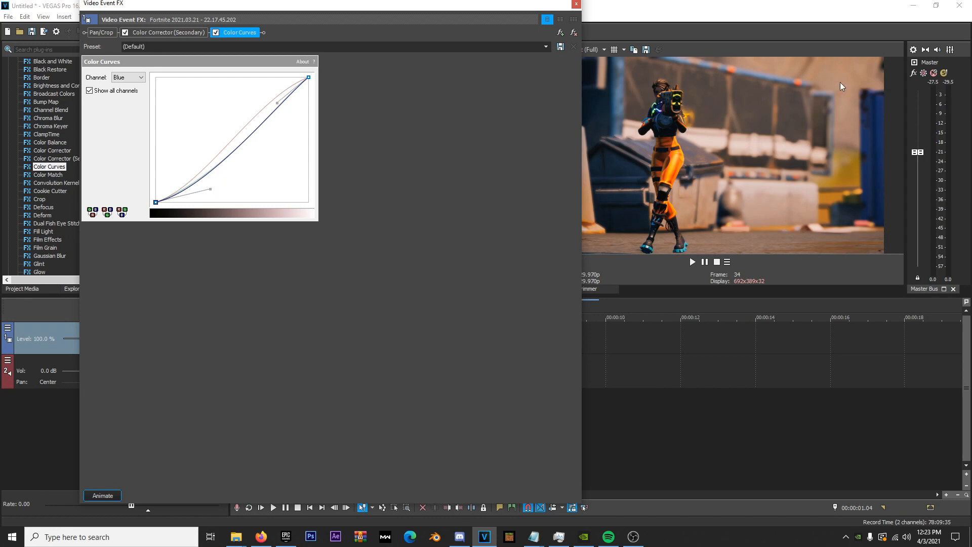
click(215, 32)
click(216, 32)
mouse_move(277, 103)
mouse_down()
mouse_move(275, 91)
mouse_move(216, 77)
mouse_move(283, 93)
mouse_up()
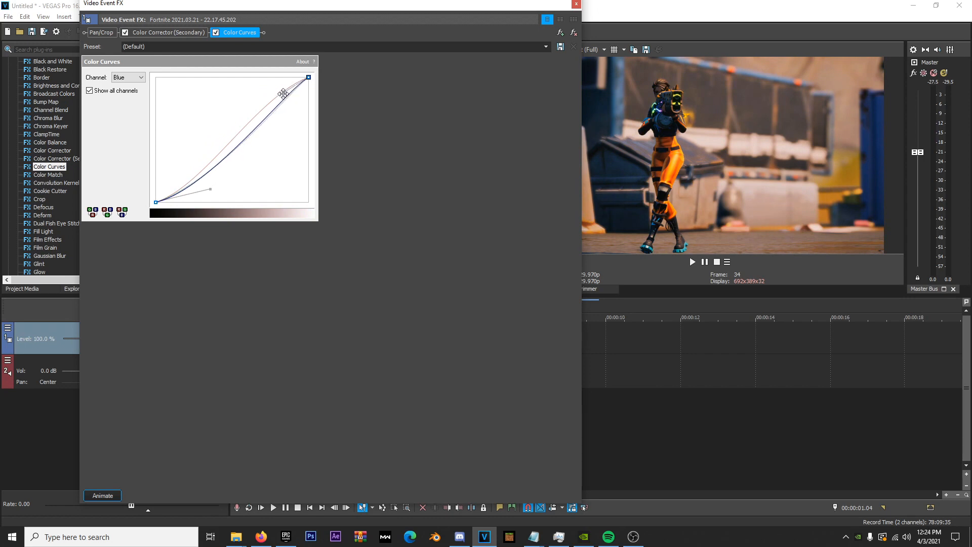
drag(210, 189, 212, 188)
Step: Try lifting the Red channel curve's upper handle to an extreme and undo the change
click(122, 80)
click(130, 94)
drag(255, 98, 131, 67)
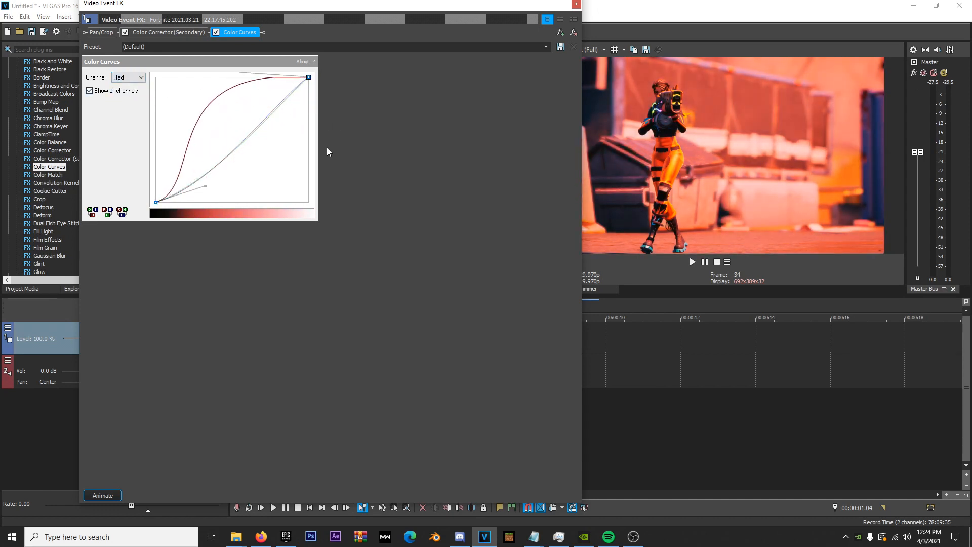
key(ctrl+z)
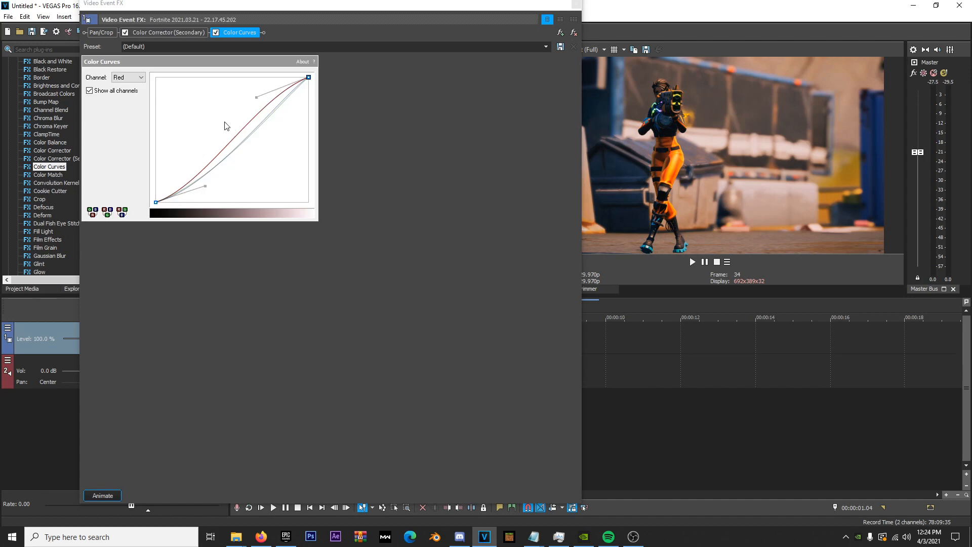
Step: Switch the curve editor back to the RGB channel and close the clip's effect settings
click(128, 76)
click(124, 84)
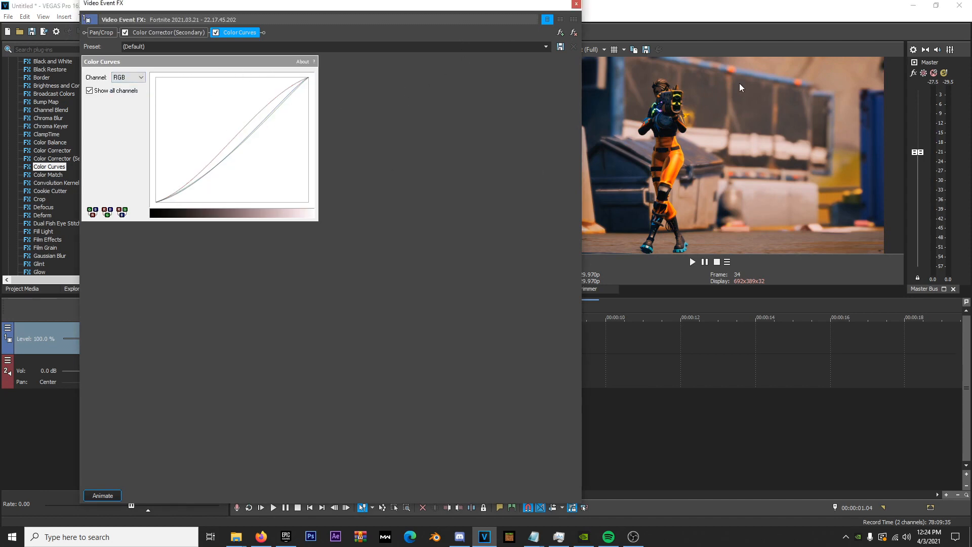
click(574, 4)
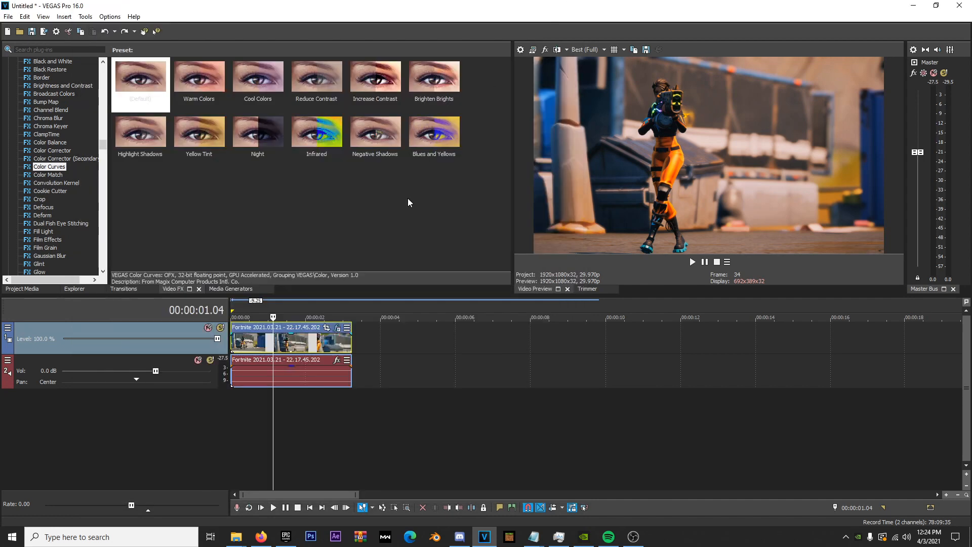
Step: Add the default Brightness and Contrast effect to the clip, with the playhead placed at 00:00:01.22
mouse_move(291, 314)
mouse_down()
mouse_move(321, 308)
mouse_move(279, 311)
mouse_up()
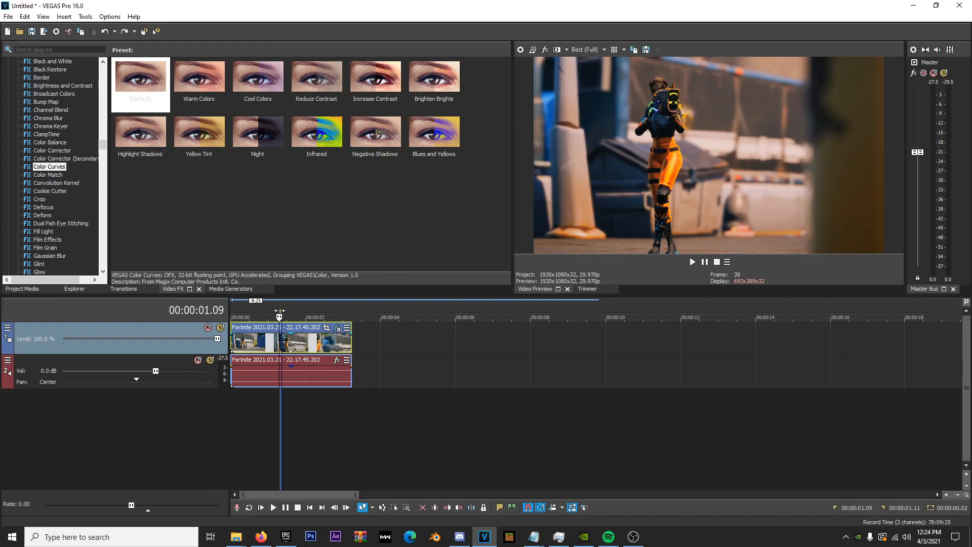
click(295, 306)
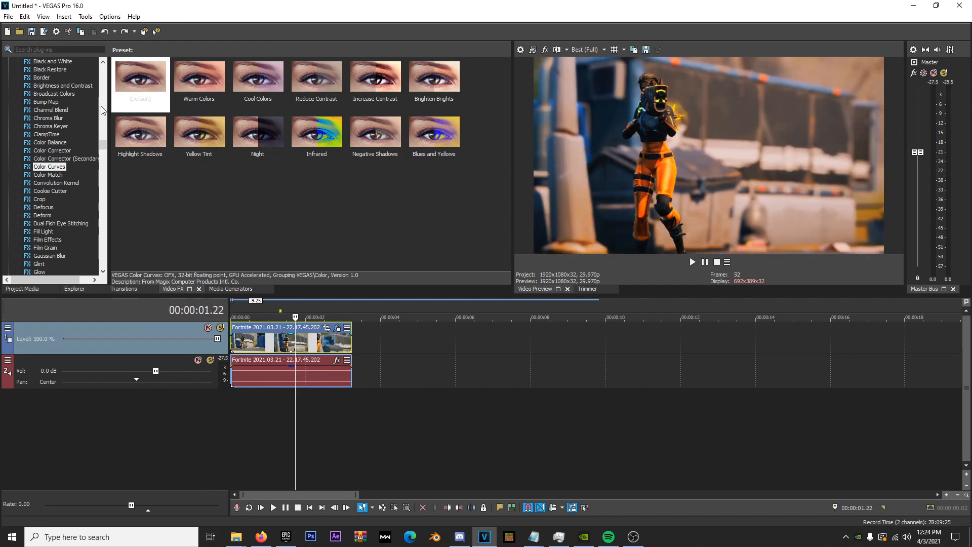
click(61, 174)
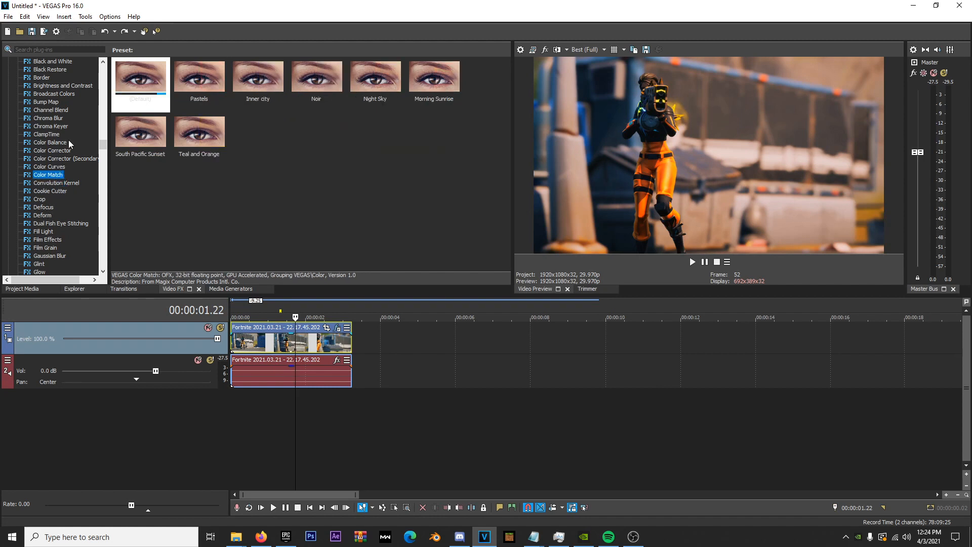
click(49, 86)
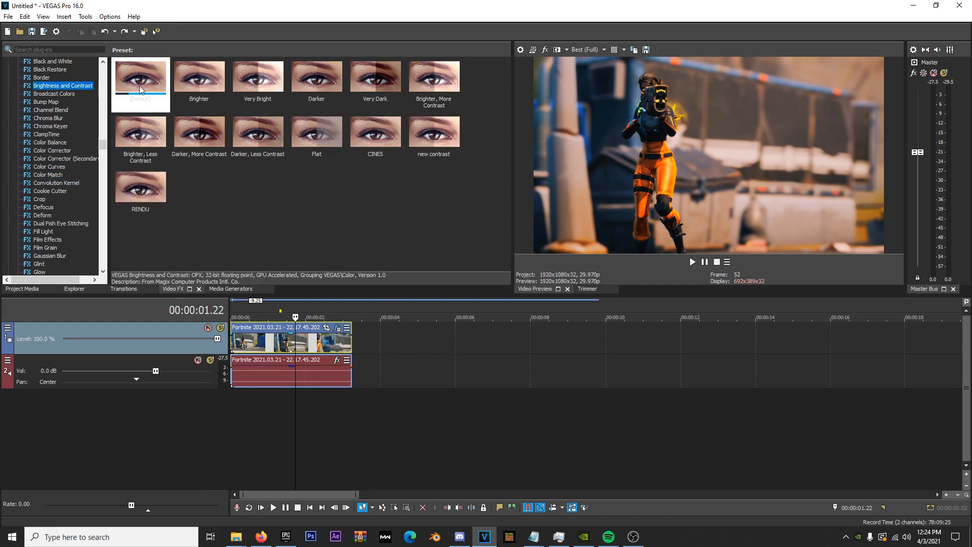
drag(143, 83, 330, 347)
Step: Try a brightness boost and undo it, and raise the Contrast to 0.088
mouse_move(173, 78)
mouse_down()
mouse_move(193, 80)
mouse_move(160, 81)
mouse_move(181, 83)
mouse_up()
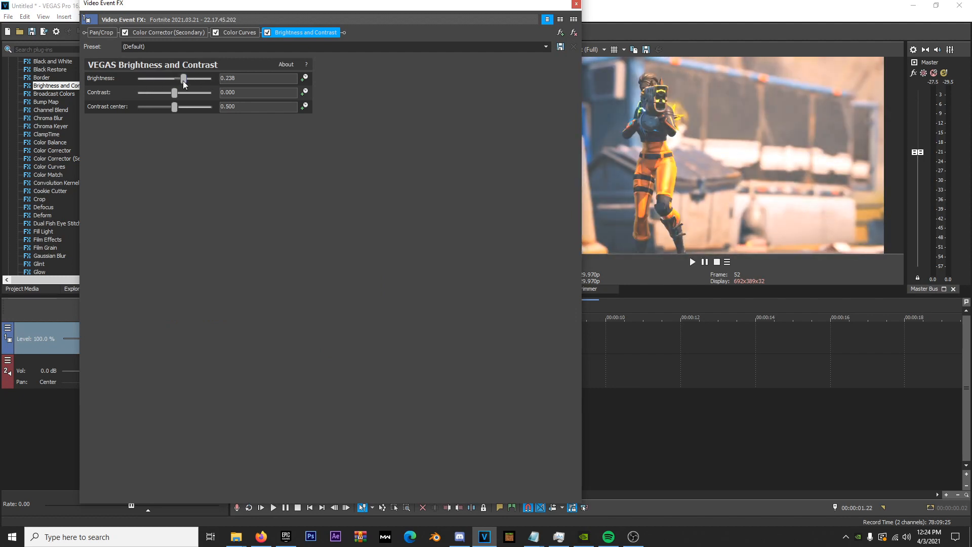
key(ctrl+z)
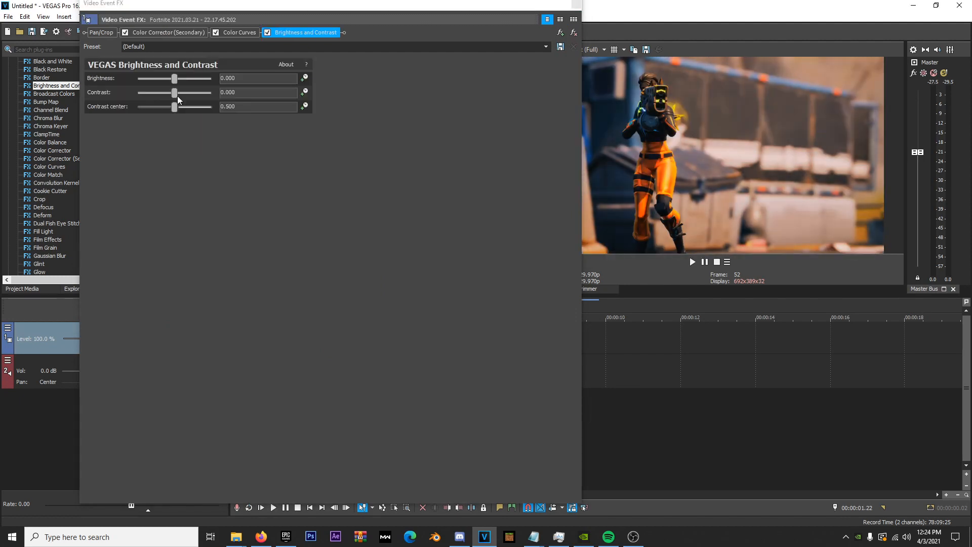
drag(177, 96, 180, 97)
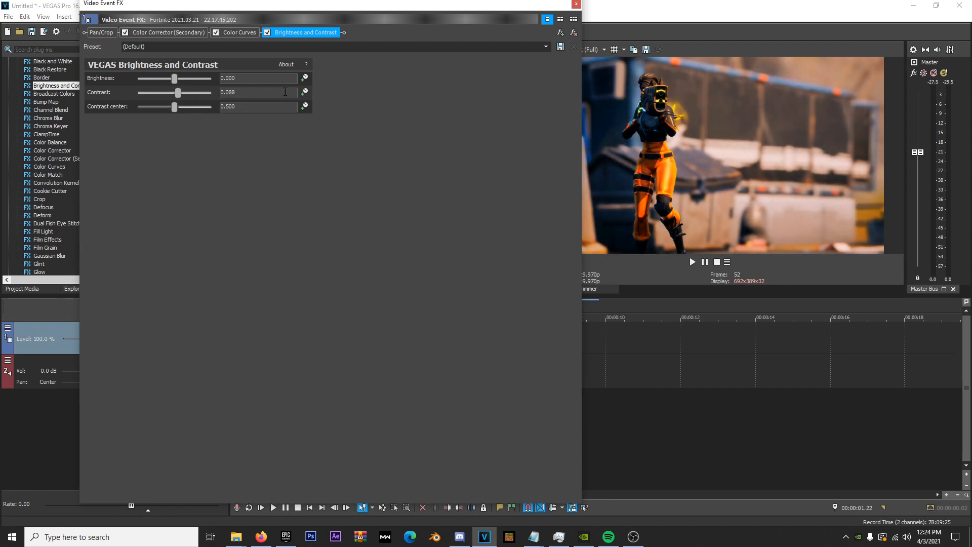
Step: Compare the clip with and without Brightness and Contrast, leave it enabled, and check the grade at several frames
click(268, 33)
click(267, 33)
click(576, 5)
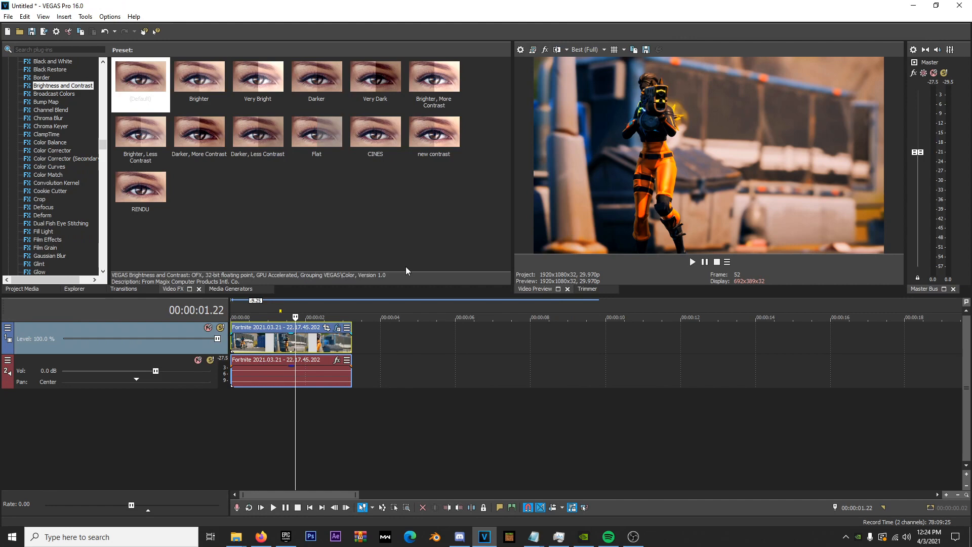
drag(317, 319, 291, 308)
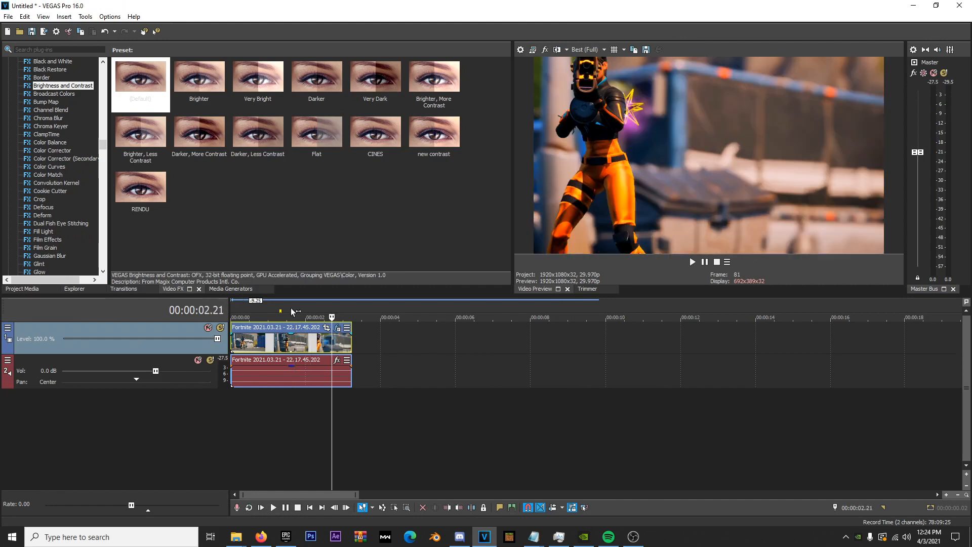
click(257, 308)
click(307, 306)
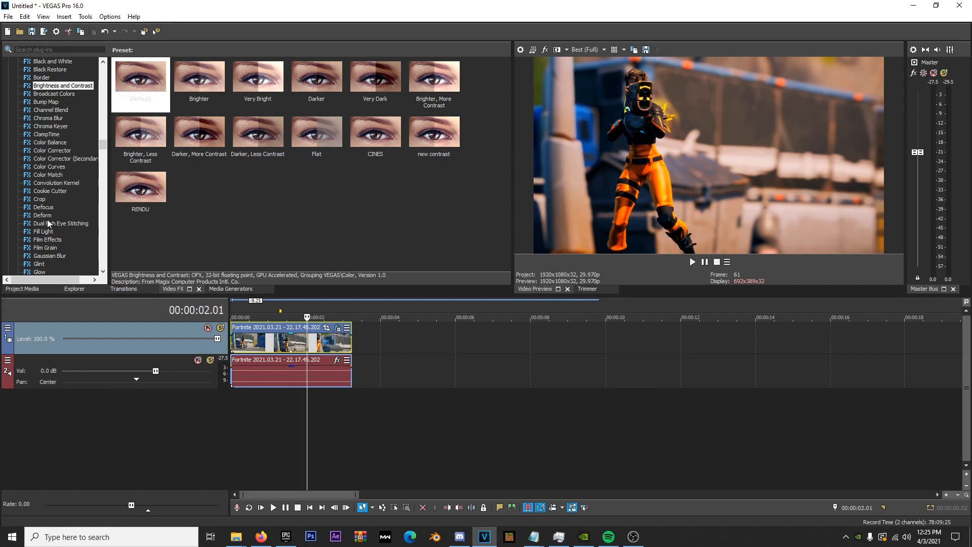
Step: Find the Gradient Map effect in the video effects list and show its presets
scroll(38, 241, down, 2)
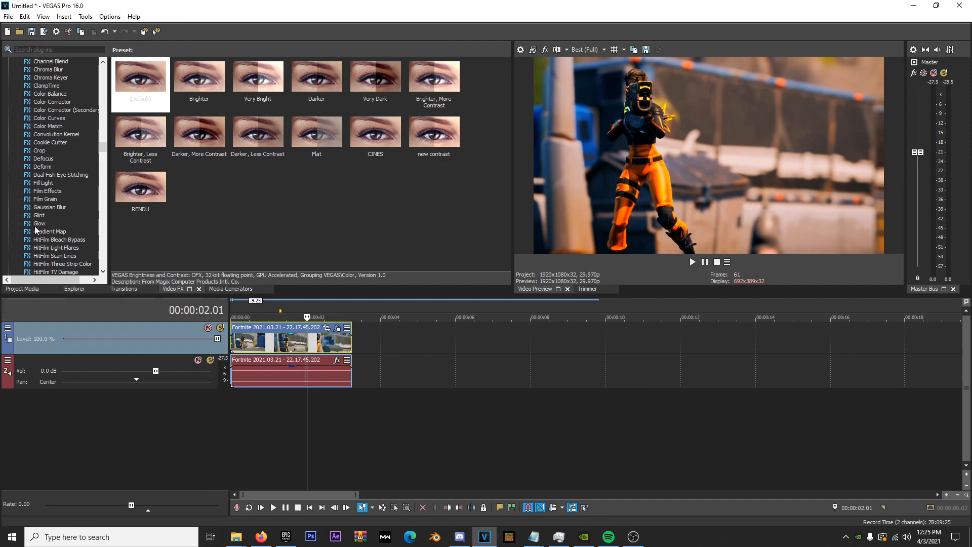
scroll(57, 220, down, 2)
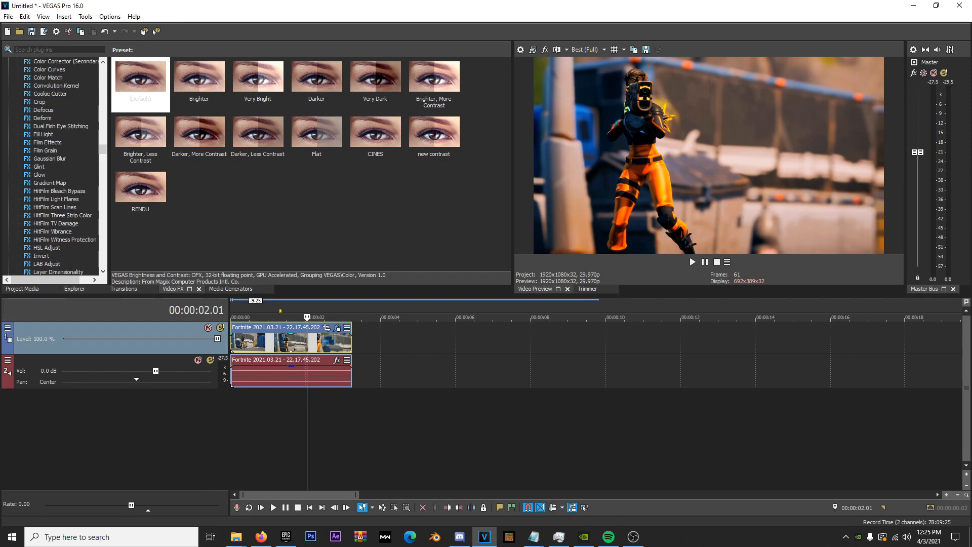
click(47, 183)
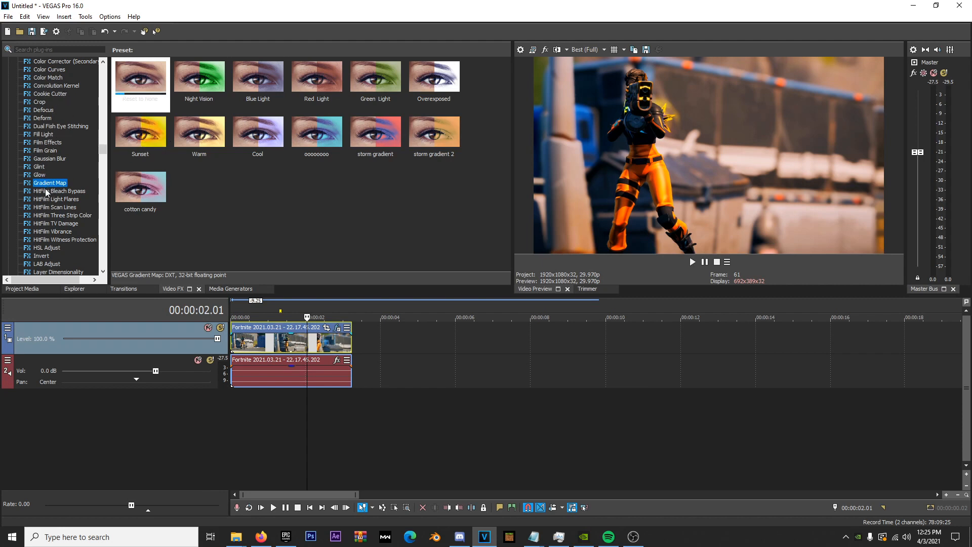
Step: Try the Gradient Map's Reset to None preset on the clip, inspect its gradient points, and remove the effect
click(139, 85)
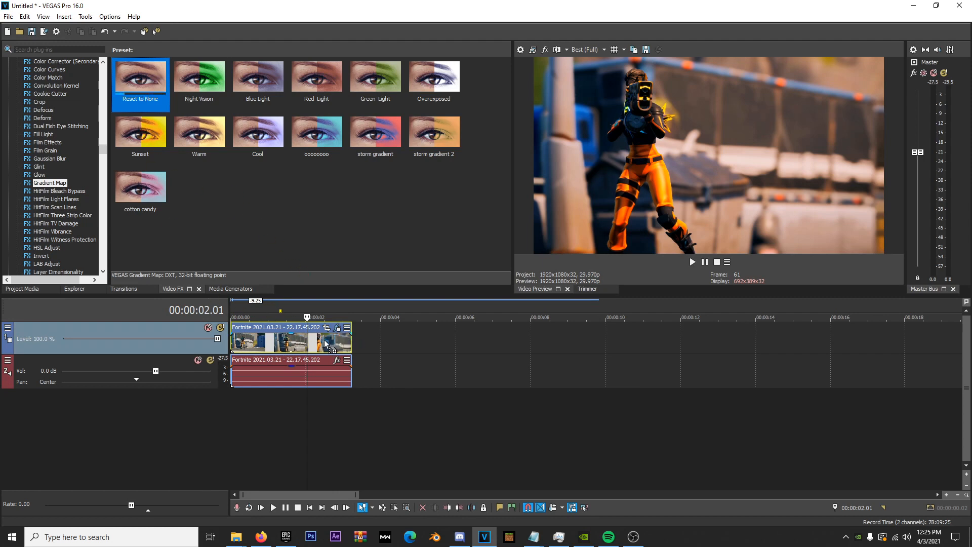
drag(324, 343, 325, 343)
click(171, 79)
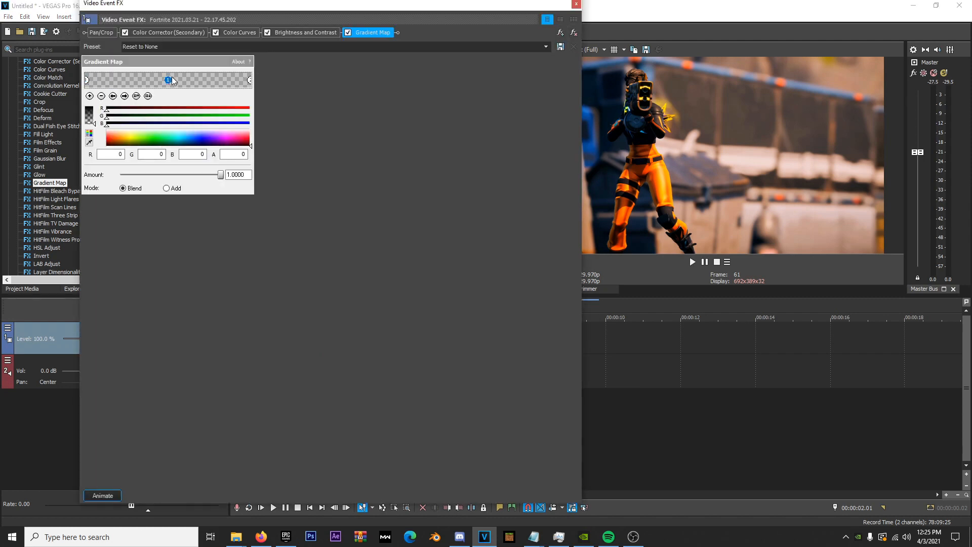
click(87, 80)
click(574, 32)
click(576, 4)
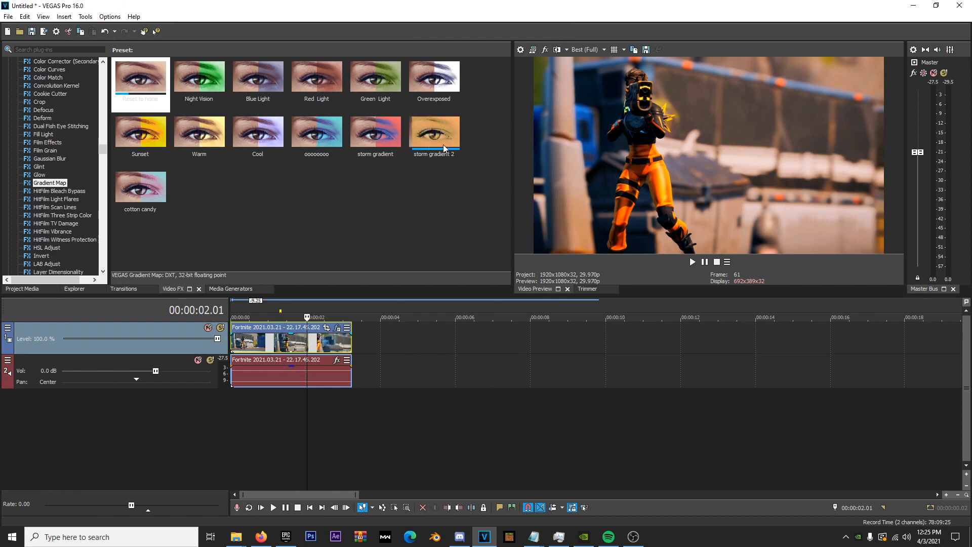
Step: Apply the storm gradient 2 Gradient Map preset to the clip, with gradient point 1 moved to the middle and Amount at 0.2260
drag(435, 134, 295, 340)
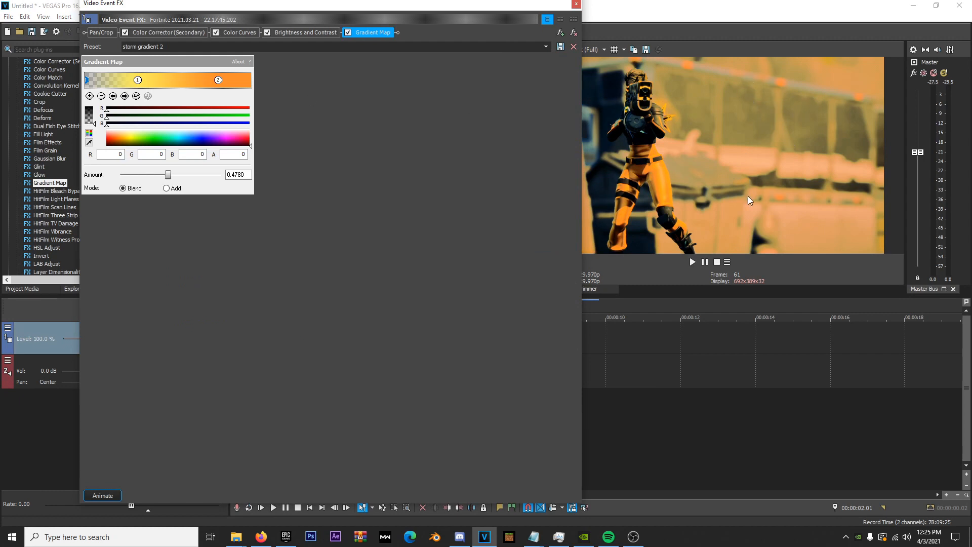
drag(138, 80, 171, 80)
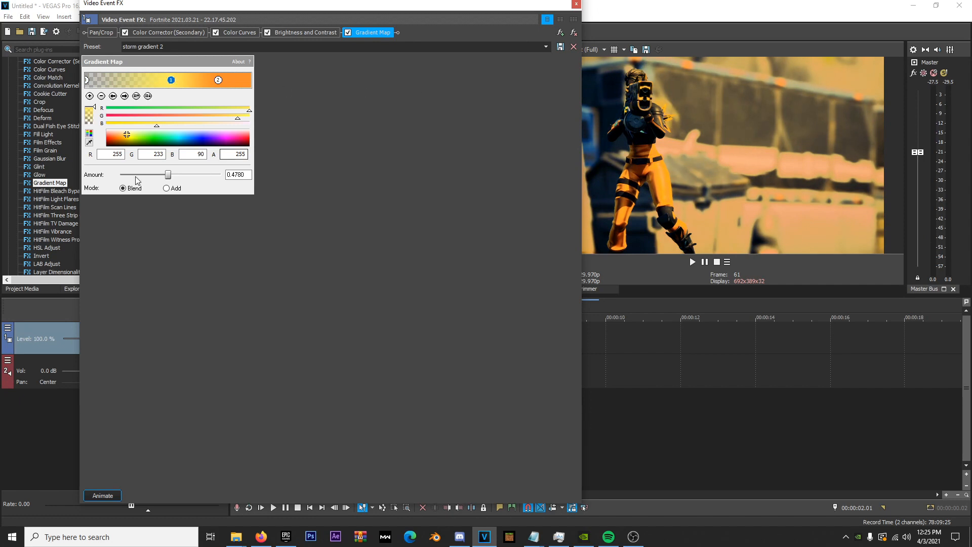
drag(168, 175, 144, 178)
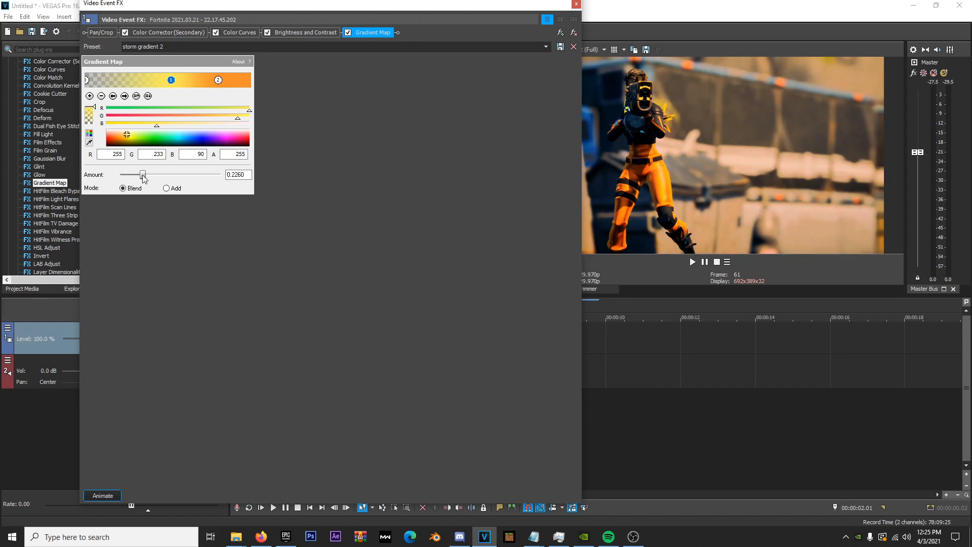
Step: Try a red-orange and a golden-yellow color on gradient point 1
click(171, 80)
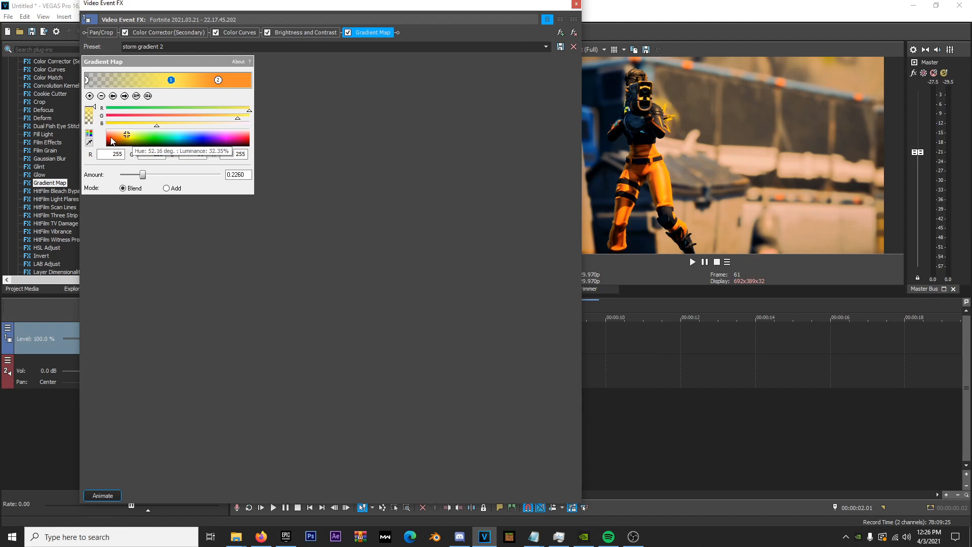
click(111, 136)
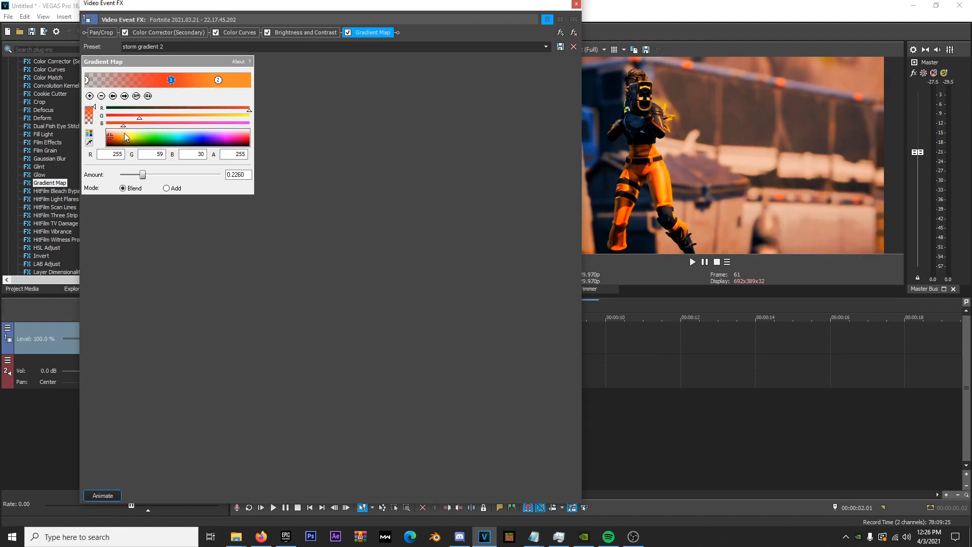
click(126, 132)
click(124, 137)
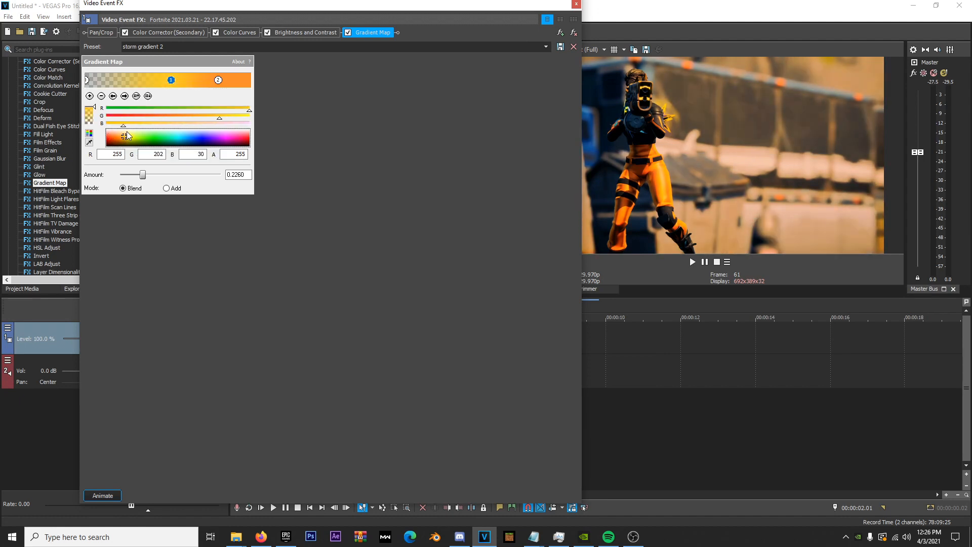
Step: Recolor gradient point 2 light yellow and point 1 orange (RGB 255, 106, 30), and close the effect settings
click(218, 79)
click(109, 139)
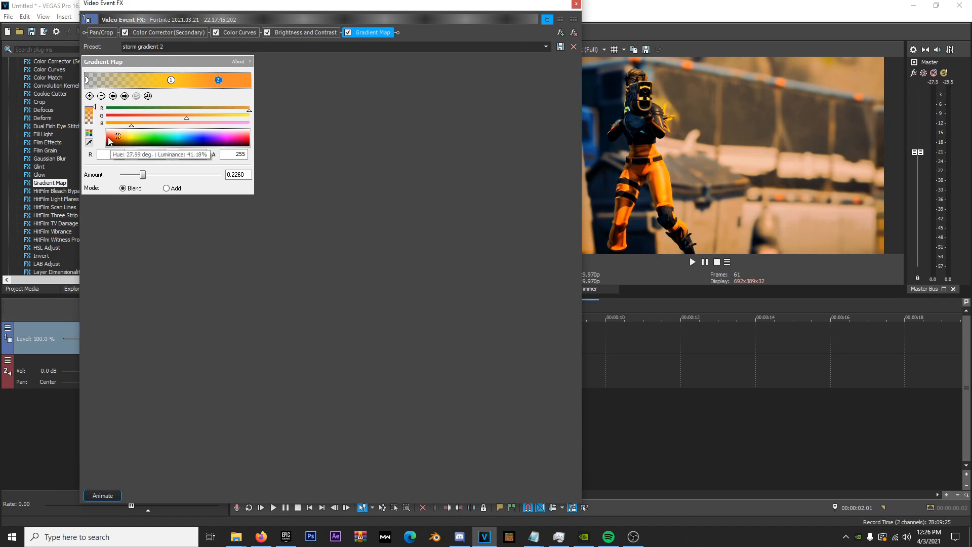
click(124, 133)
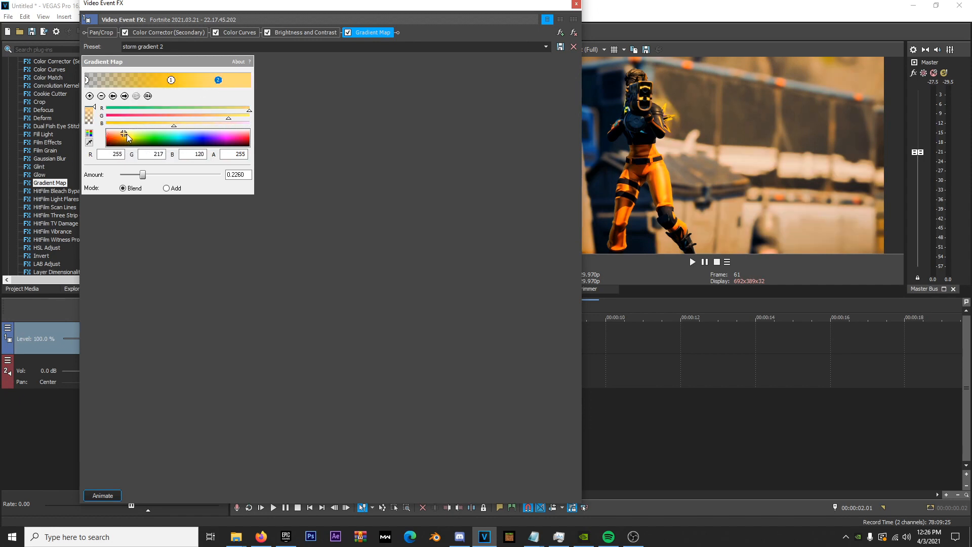
click(129, 132)
click(171, 80)
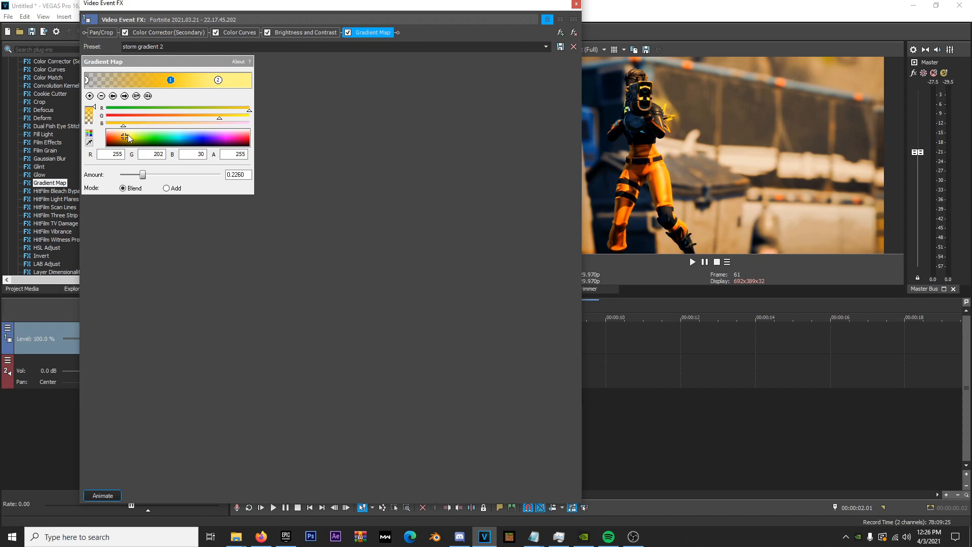
click(115, 136)
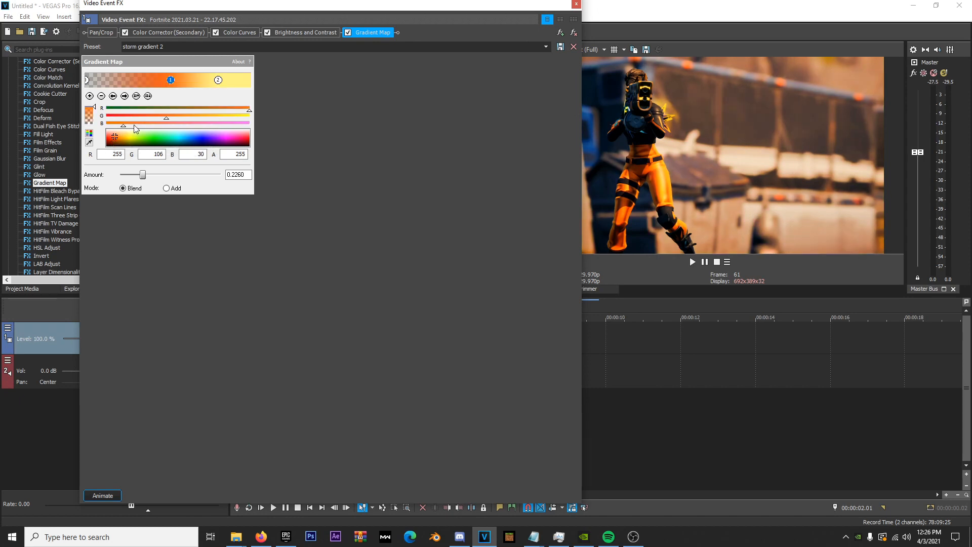
click(577, 5)
Step: Check the grade at several frames and compare the clip with and without the Gradient Map, leaving it enabled
mouse_move(306, 313)
mouse_down()
mouse_move(339, 307)
mouse_move(308, 309)
mouse_up()
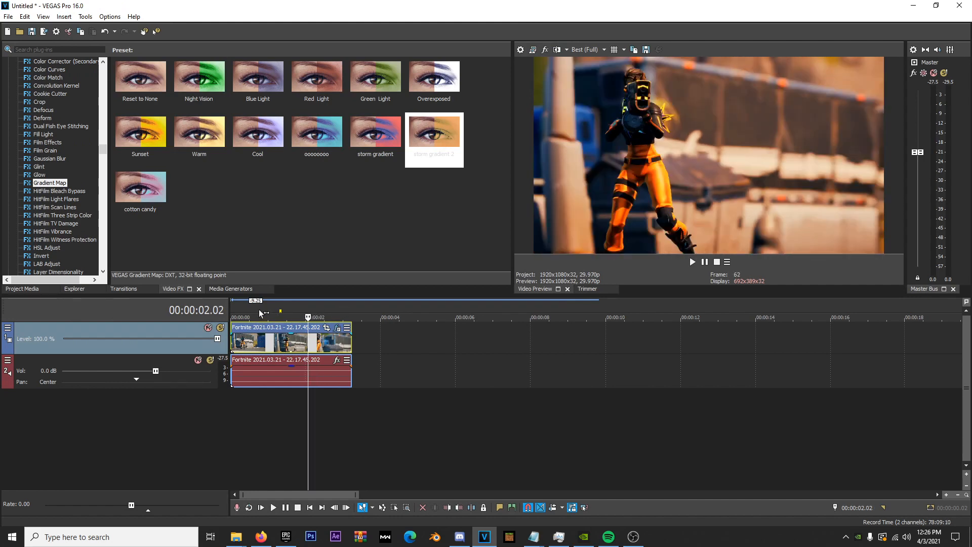
click(258, 307)
click(304, 309)
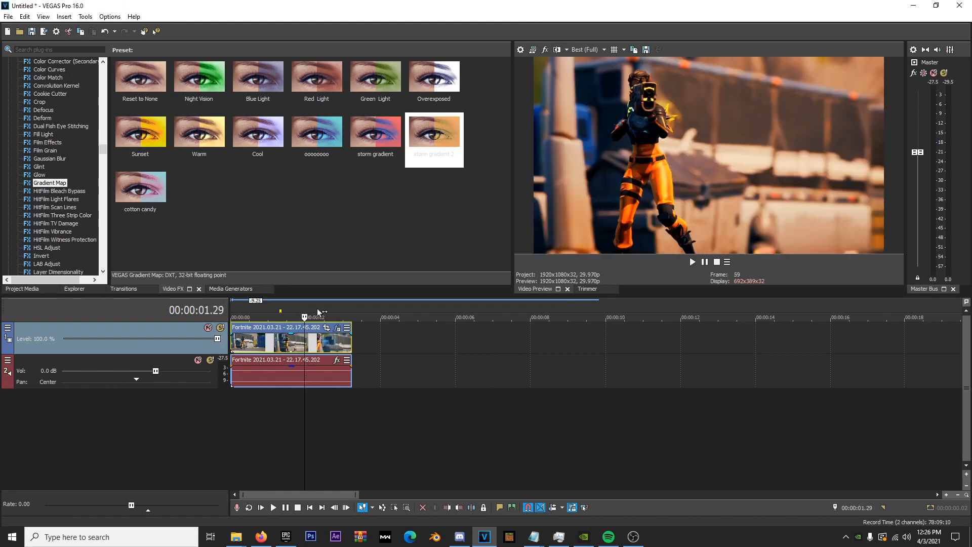
click(337, 328)
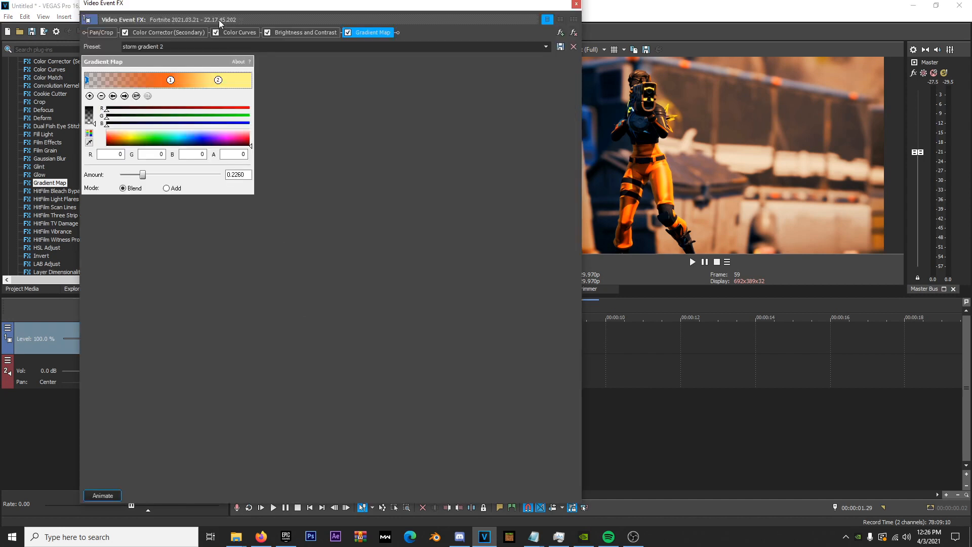
click(348, 33)
click(348, 33)
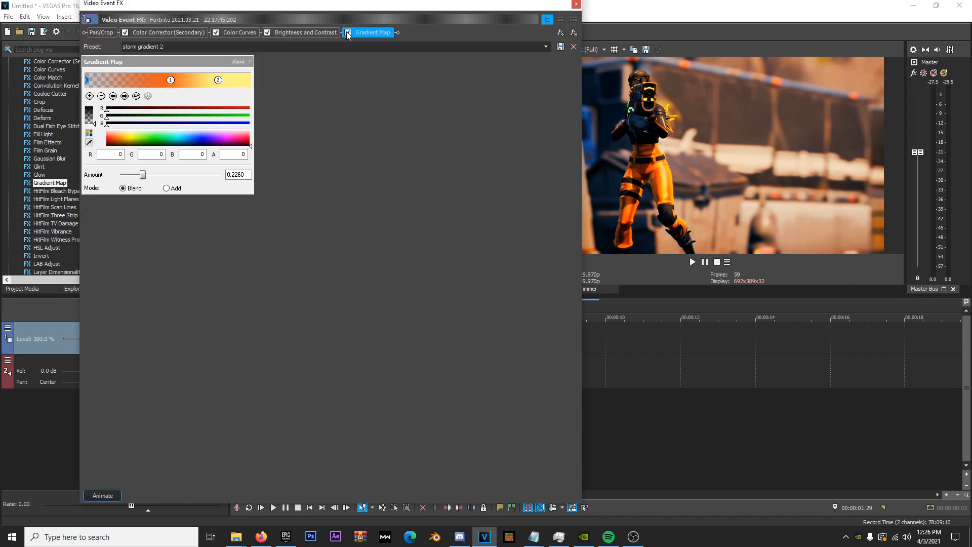
click(576, 4)
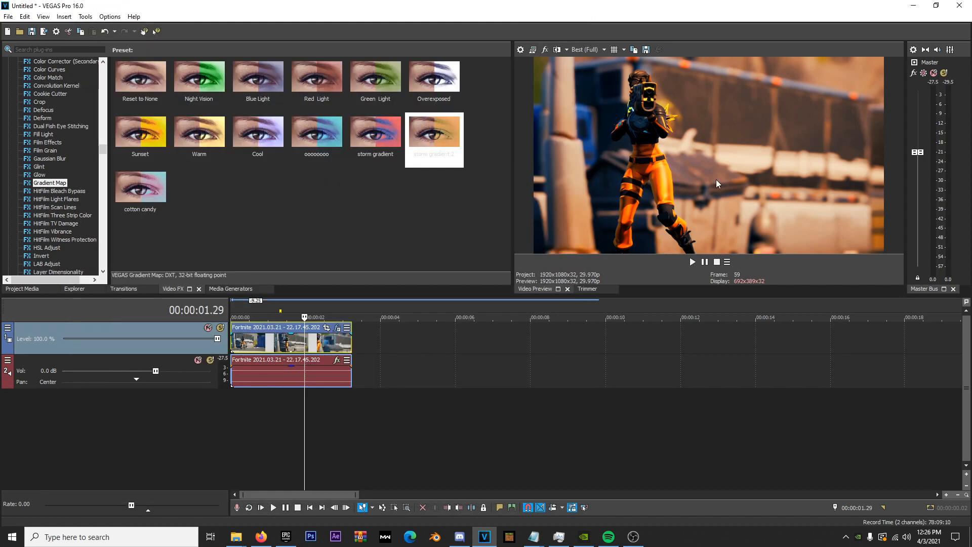
Step: Set the loop region to the full length of the clip and place the playhead at 00:00:01.04
click(289, 310)
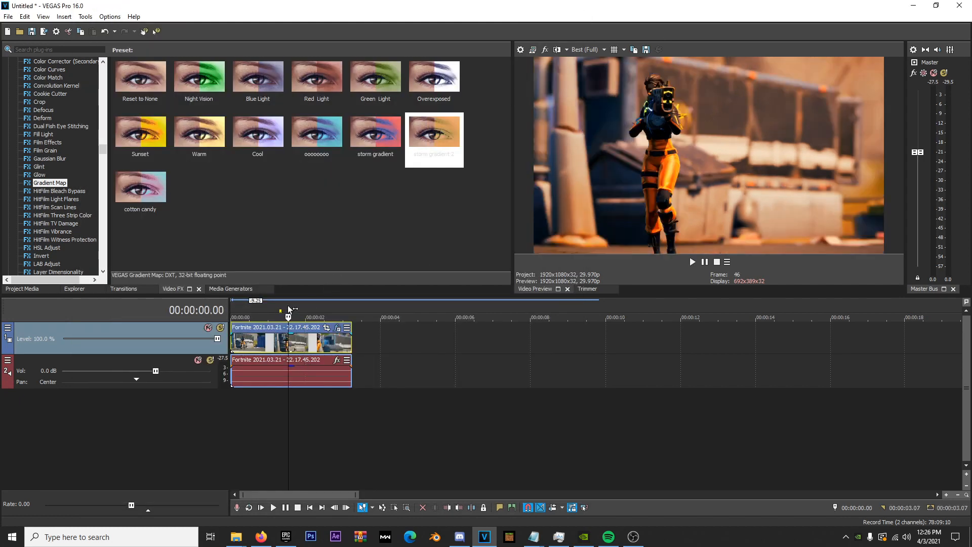
double_click(290, 309)
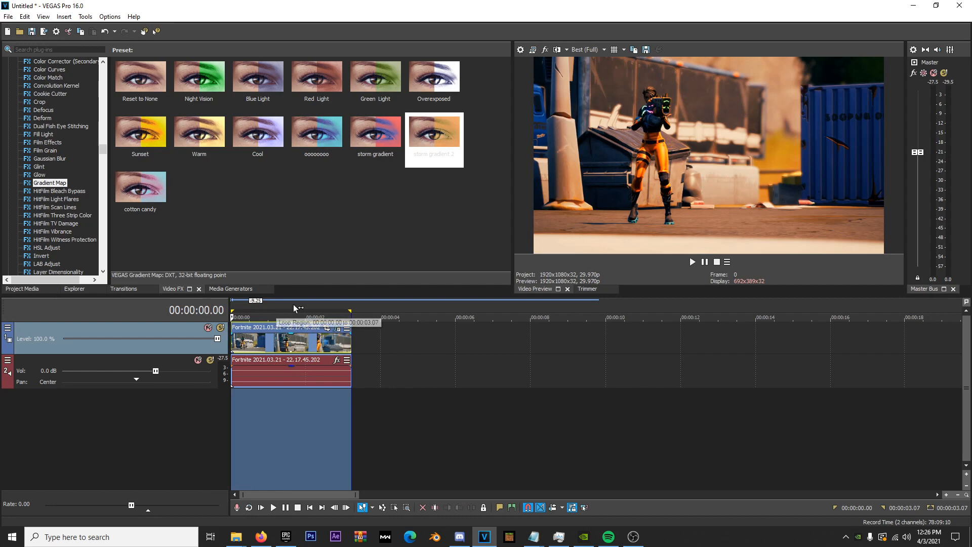
click(272, 305)
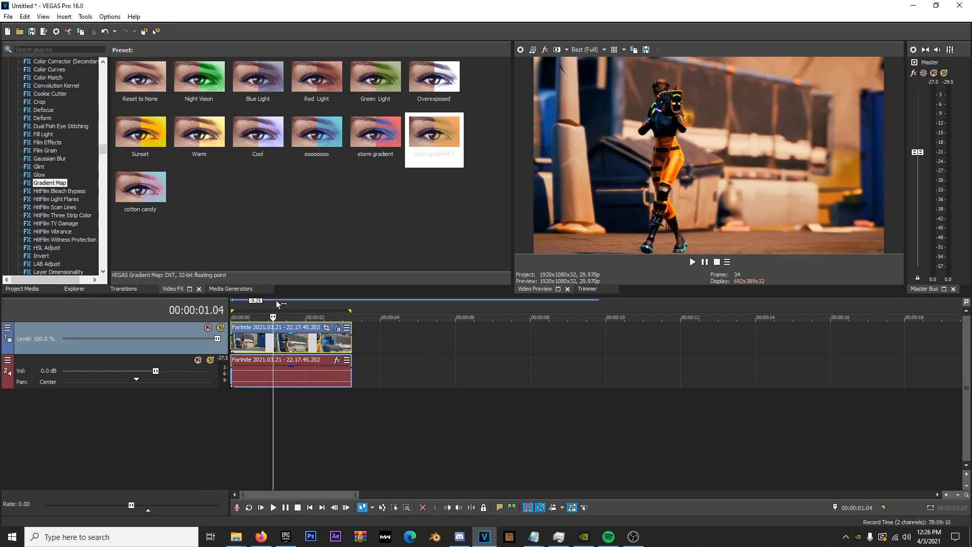
Step: Review the settings of the Color Corrector (Secondary), Color Curves, Brightness and Contrast, and Gradient Map effects on the clip
click(337, 328)
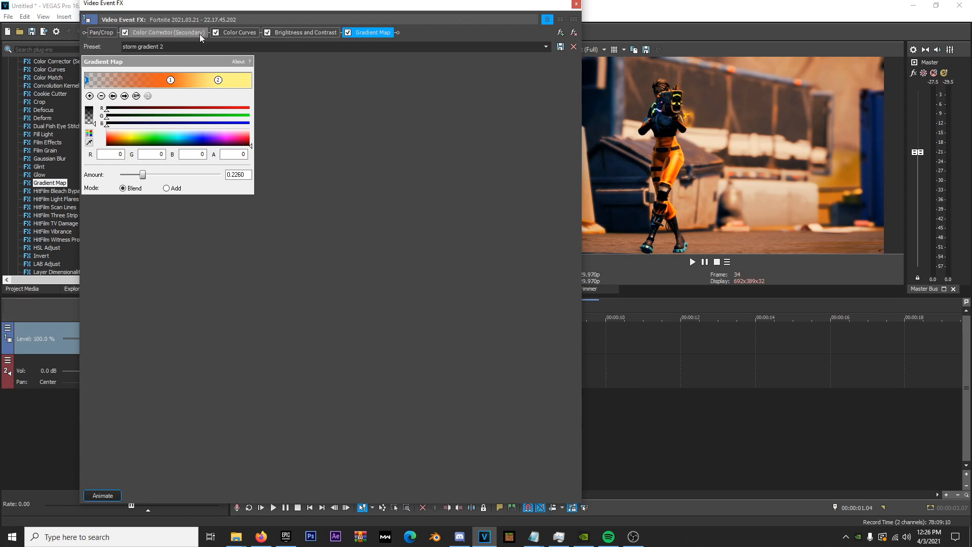
click(183, 35)
click(223, 35)
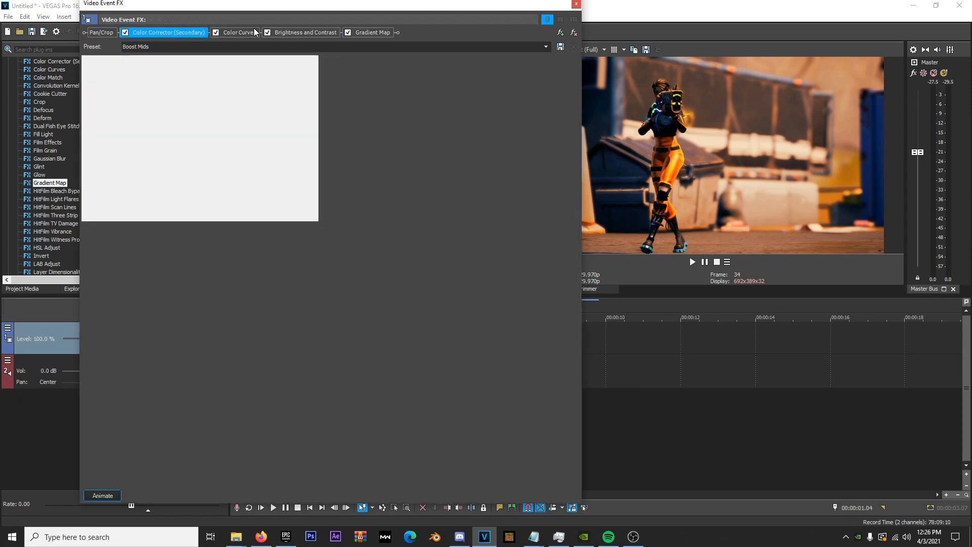
click(301, 33)
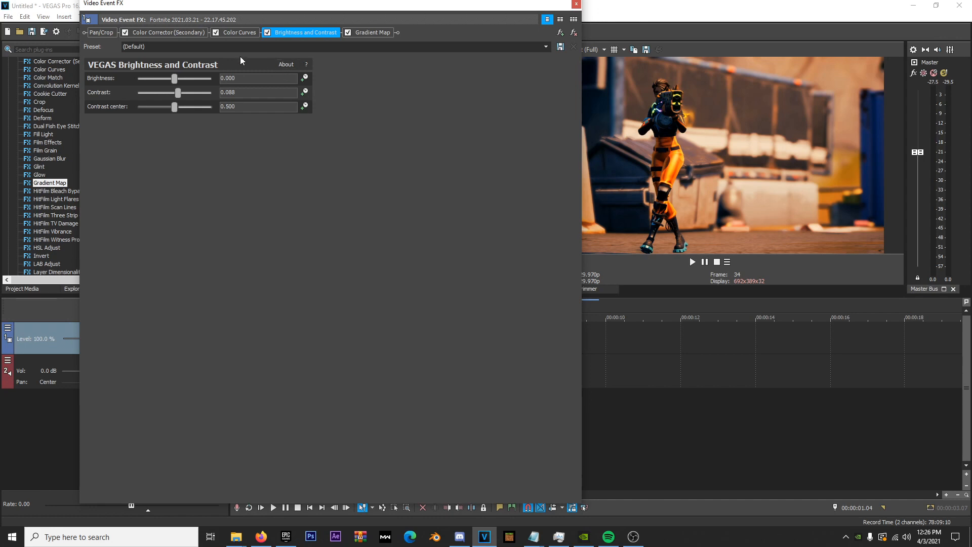
click(187, 33)
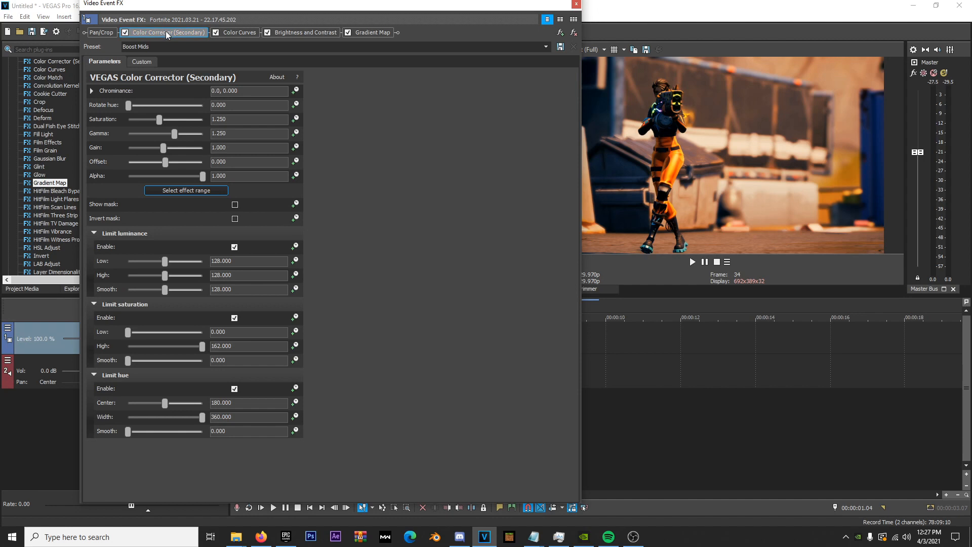
click(244, 32)
click(304, 33)
click(368, 32)
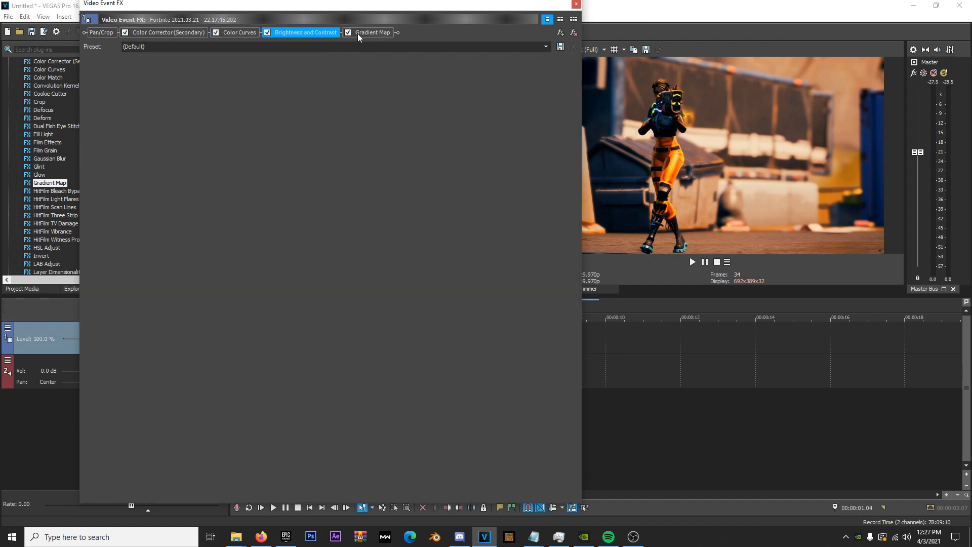
click(190, 32)
click(576, 4)
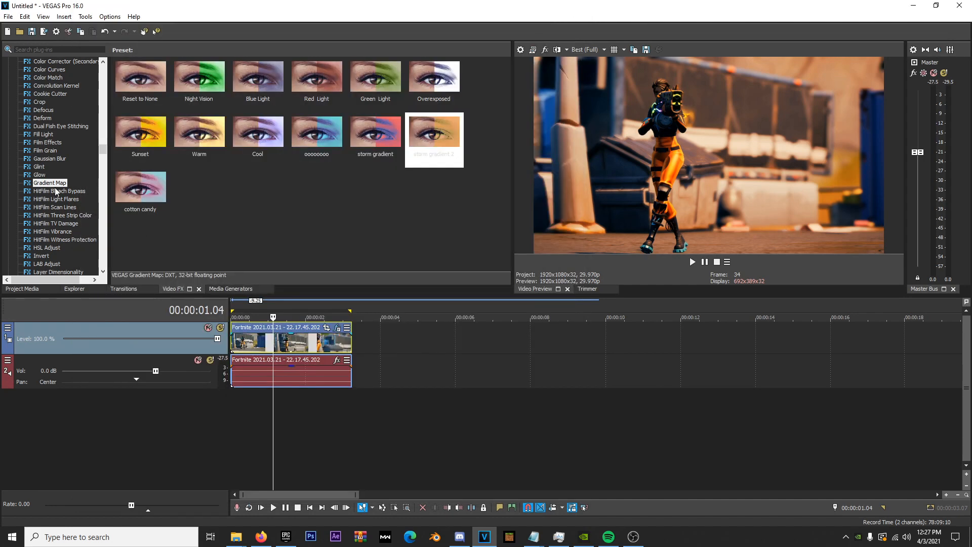
Step: Try the LUT Filter preset "ral teal and orange" on the clip, and remove it from the effect chain
scroll(74, 232, down, 2)
scroll(61, 227, down, 2)
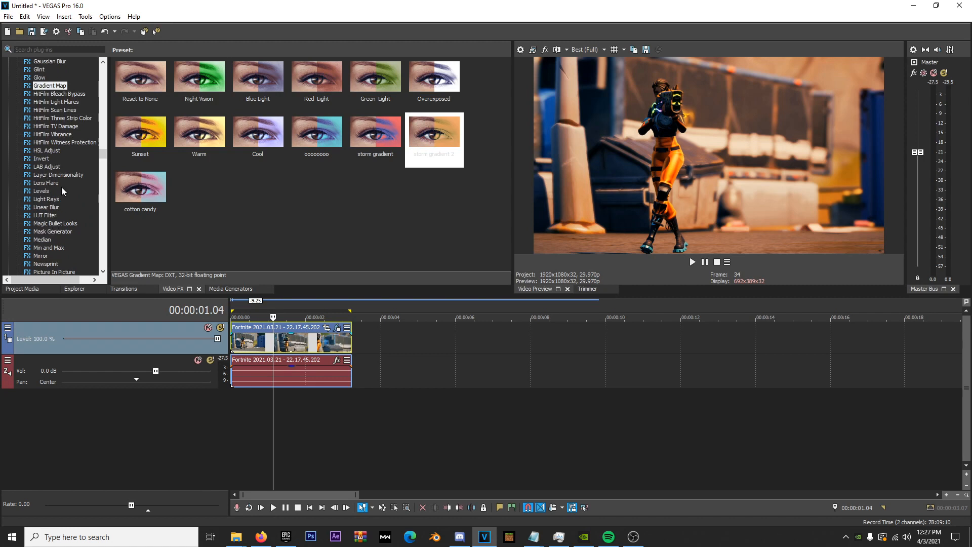
click(47, 215)
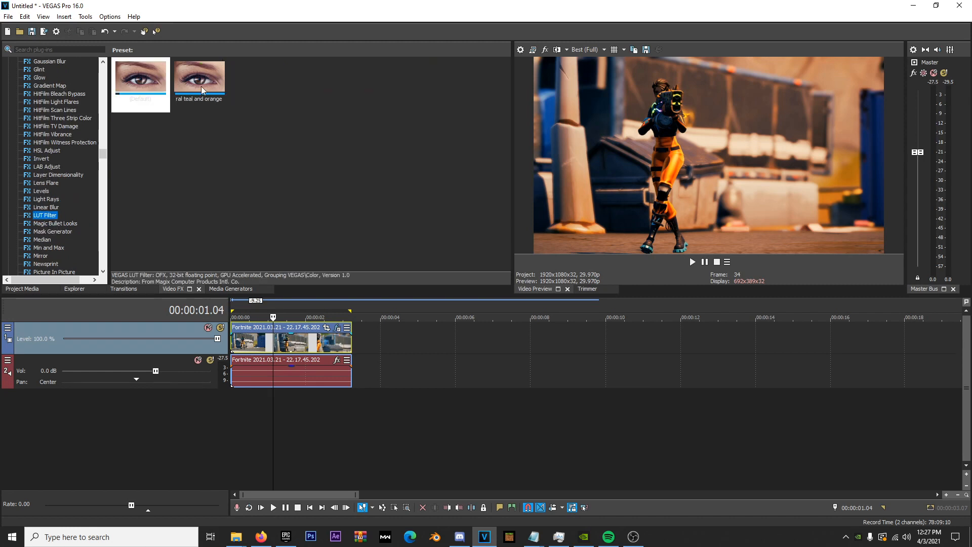
drag(203, 80, 304, 347)
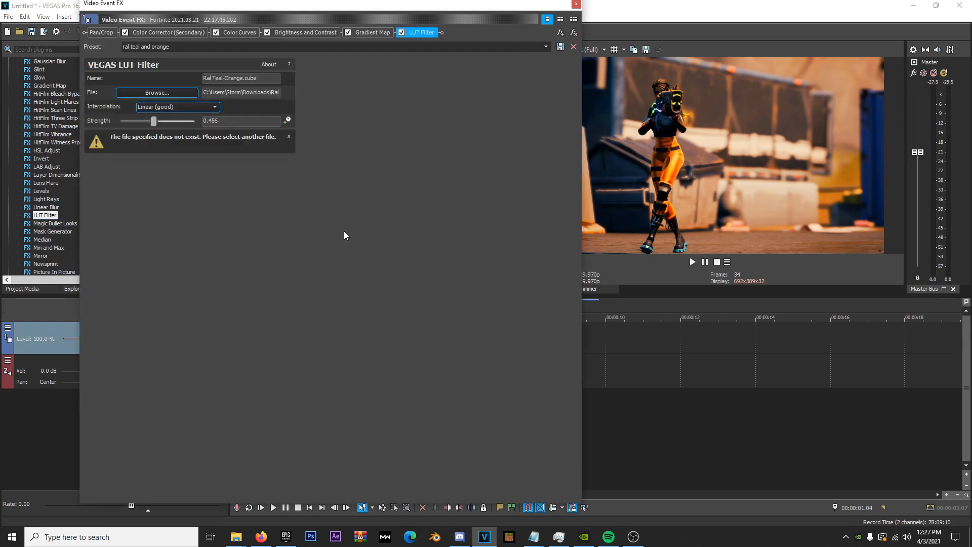
click(402, 32)
click(575, 33)
click(576, 4)
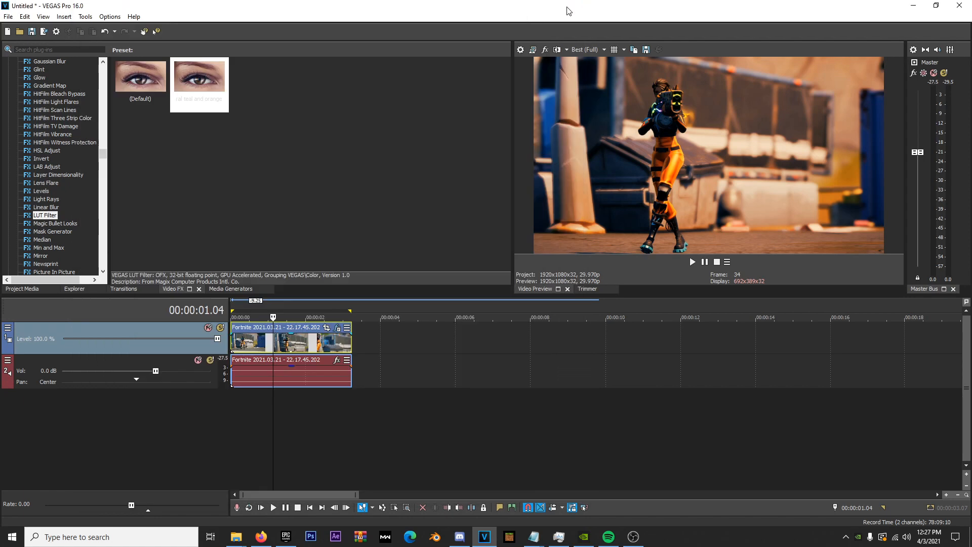
Step: Look through the video effects around Magic Bullet Looks, Mask Generator and Quick Blur for further grading options
scroll(63, 222, down, 2)
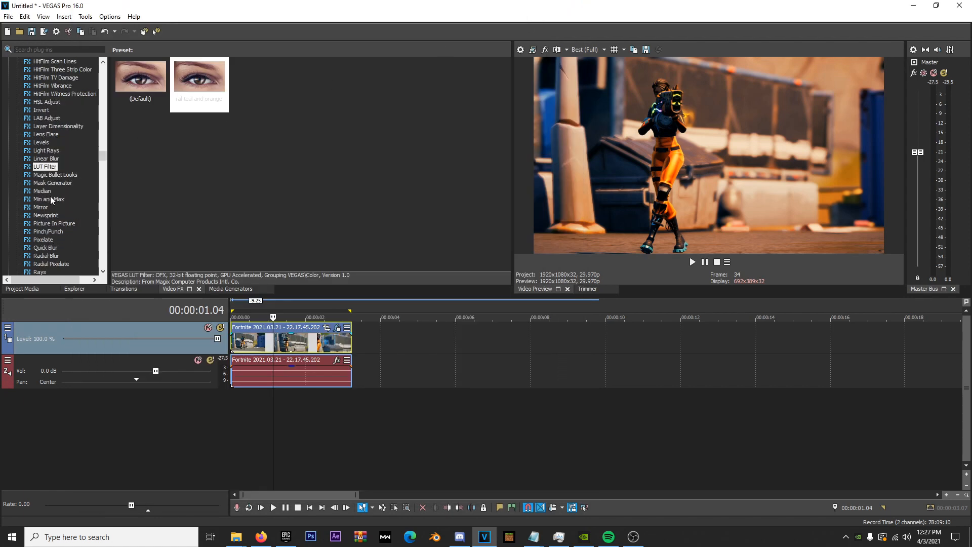
click(53, 184)
click(52, 175)
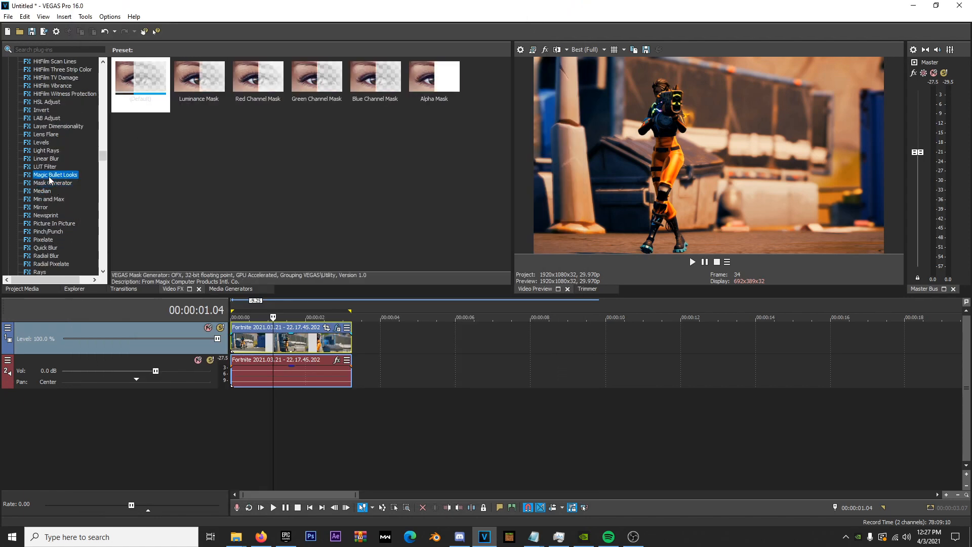
click(46, 248)
scroll(46, 257, down, 6)
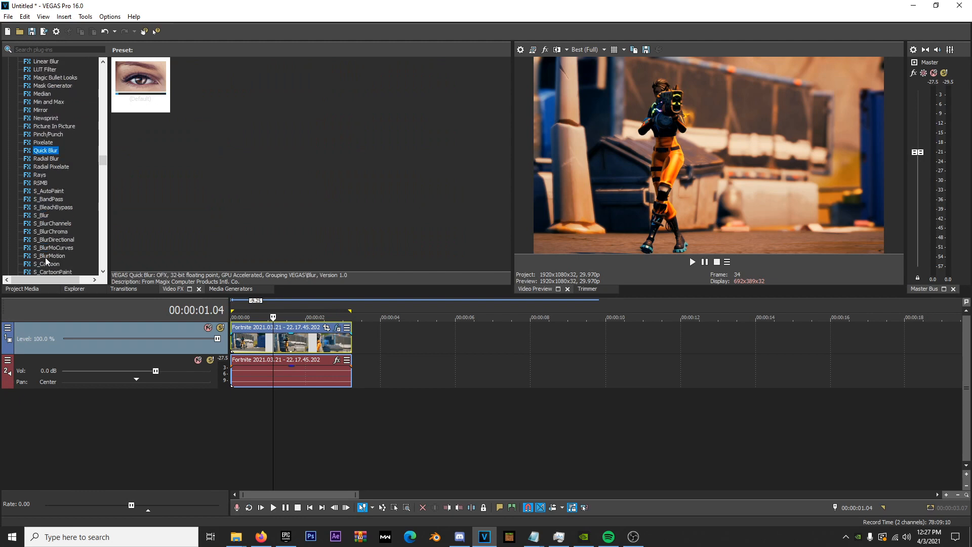
scroll(41, 208, up, 15)
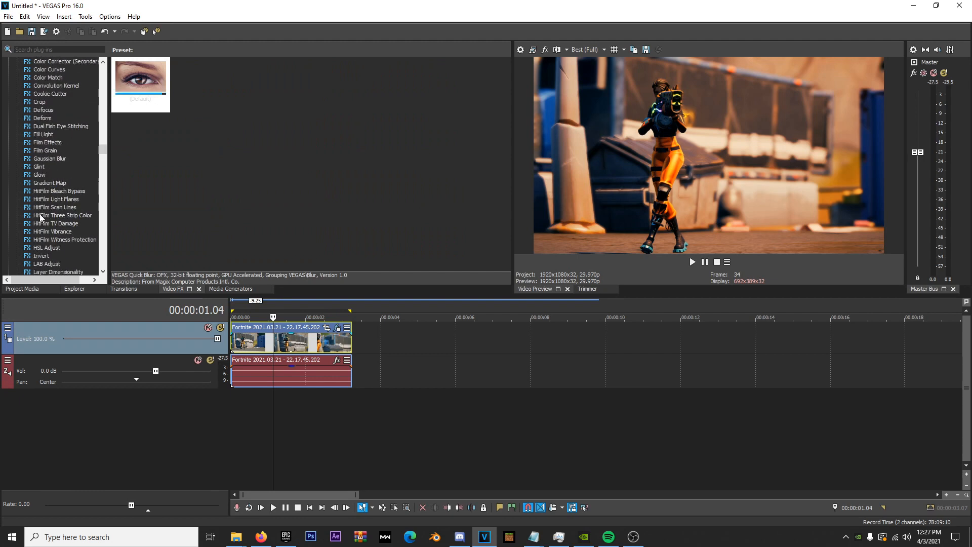
scroll(38, 207, up, 4)
Step: Look through the presets of the video effects from Bézier Masking and Brightness and Contrast down to ClampTime
click(51, 150)
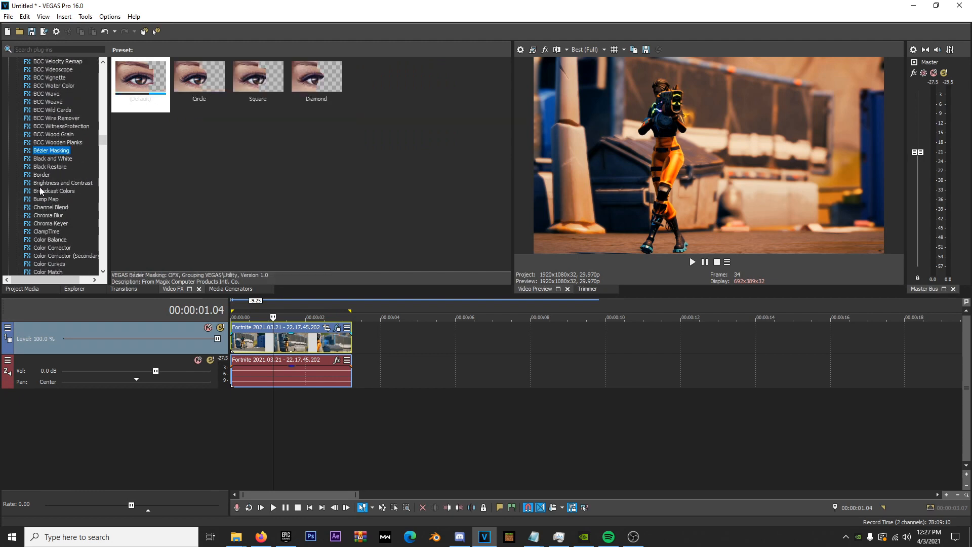
click(55, 183)
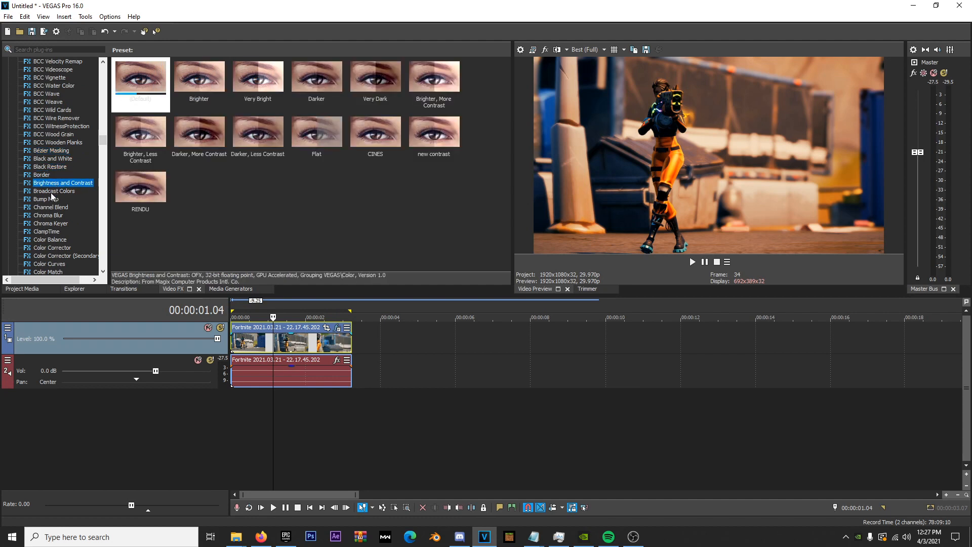
click(50, 191)
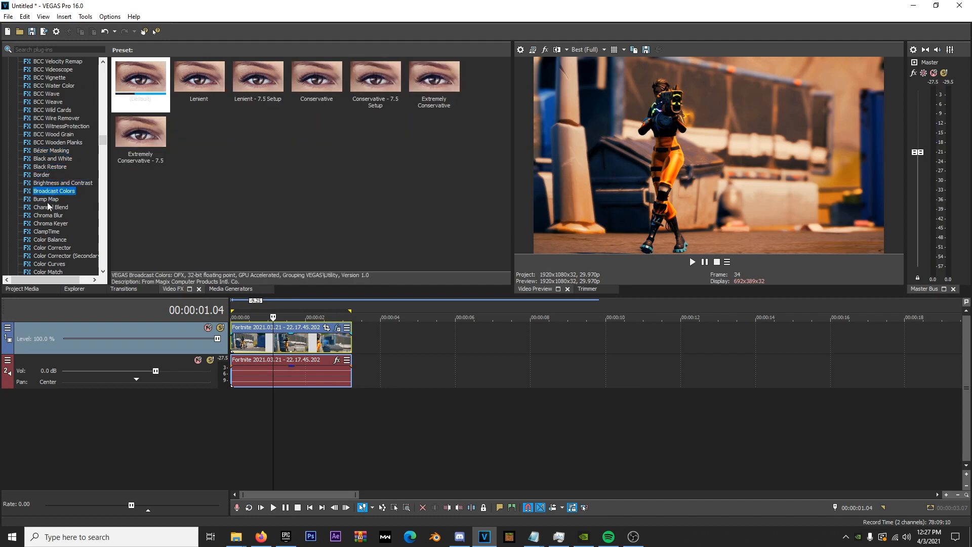
click(47, 199)
click(47, 207)
click(47, 216)
click(48, 231)
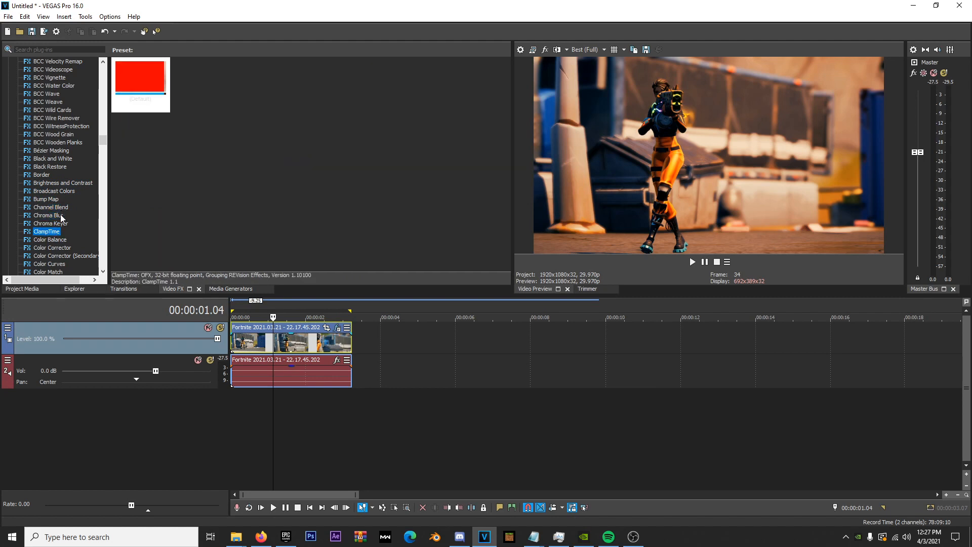
Step: Compare the presets of Color Corrector with those of Color Corrector (Secondary)
scroll(56, 254, down, 2)
click(50, 199)
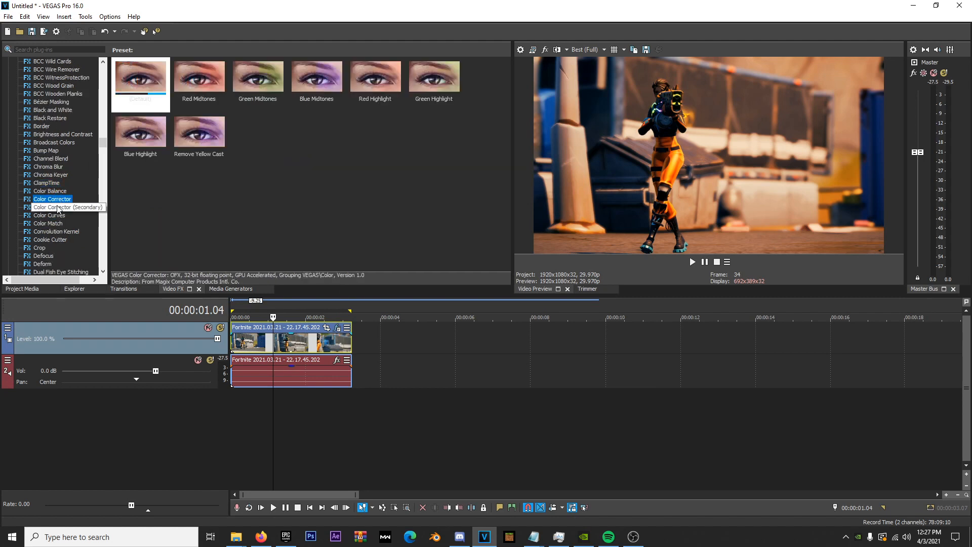
click(31, 207)
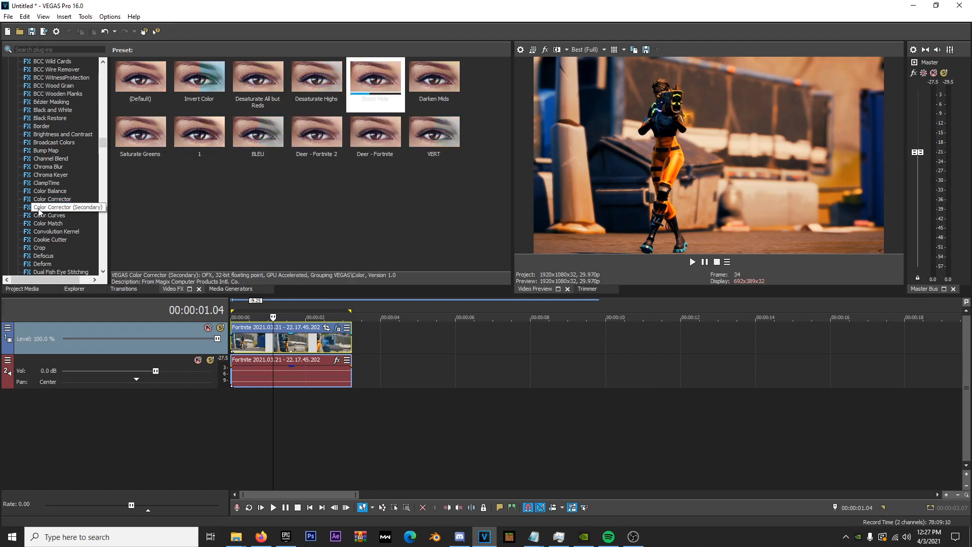
click(49, 201)
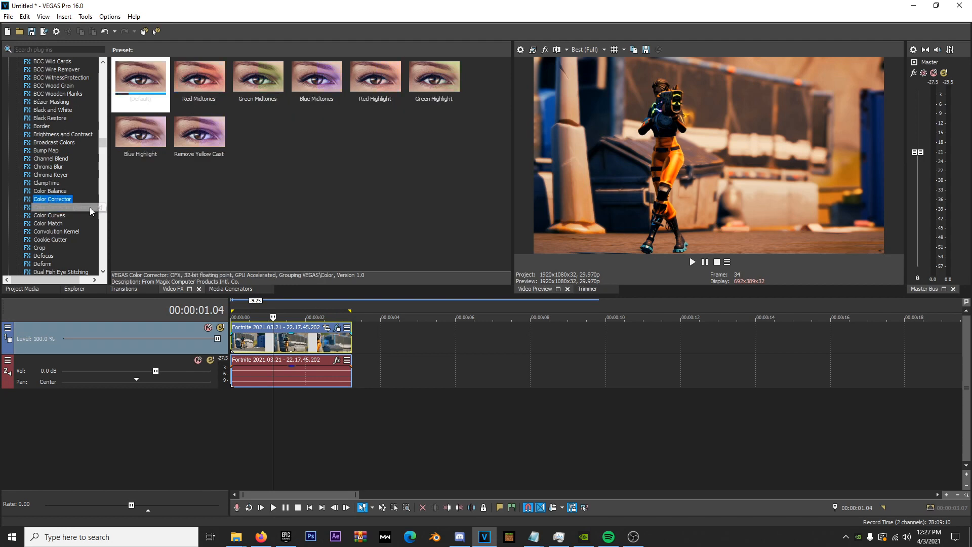
click(56, 209)
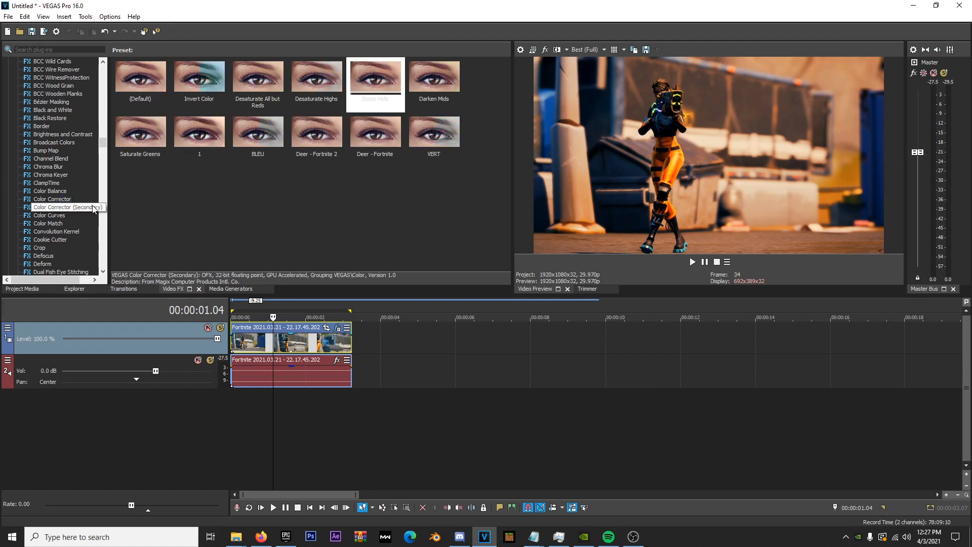
click(62, 201)
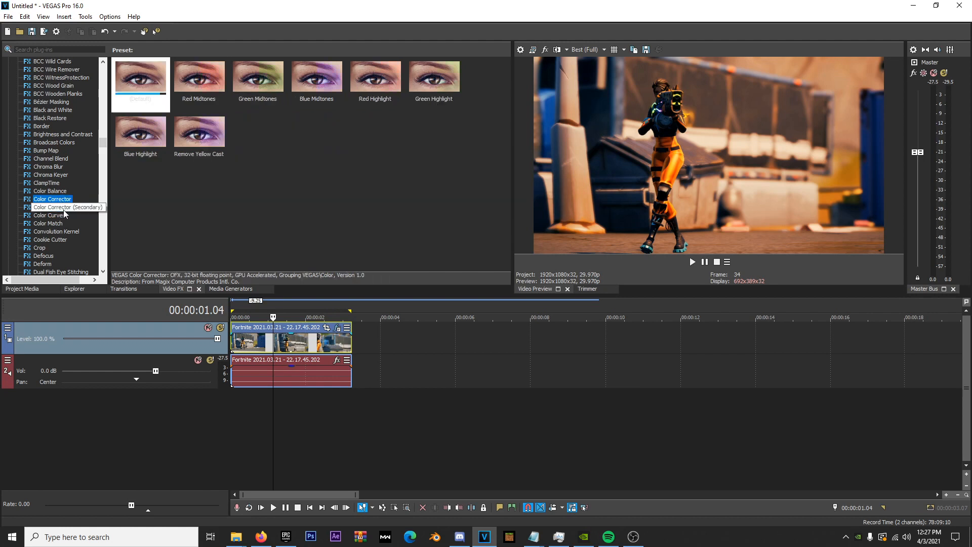
click(64, 210)
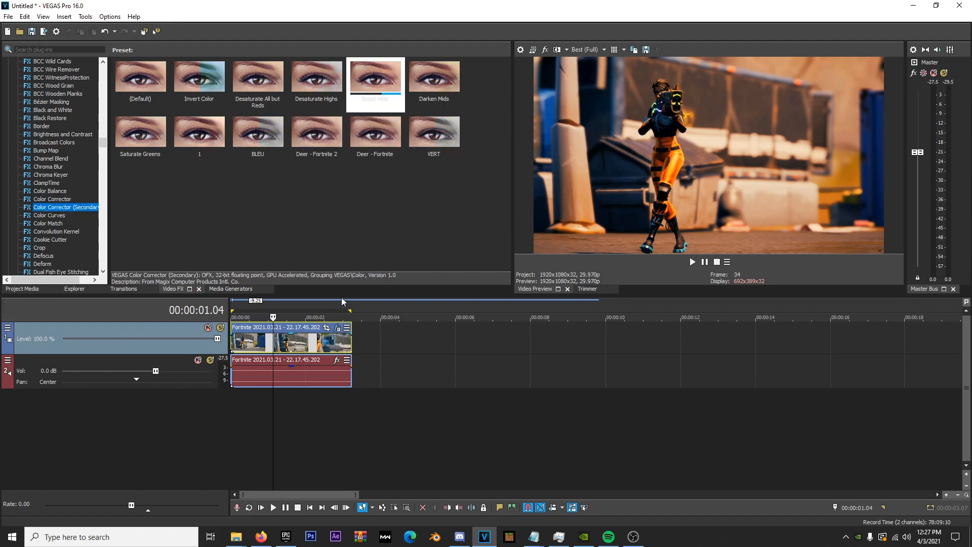
Step: Compare the clip at 00:00:02.02 with and without Color Curves, leaving all effects in the chain enabled
click(290, 306)
click(308, 306)
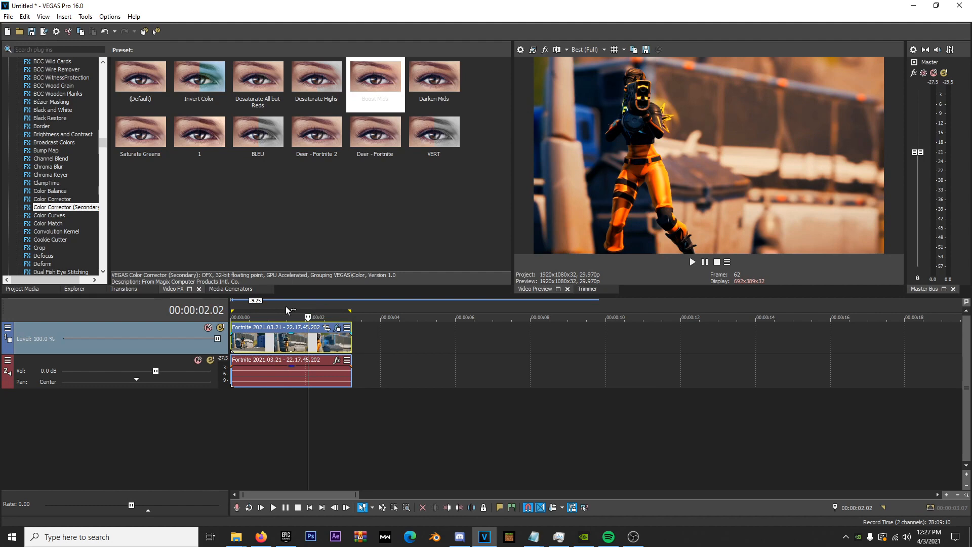
click(336, 329)
click(303, 32)
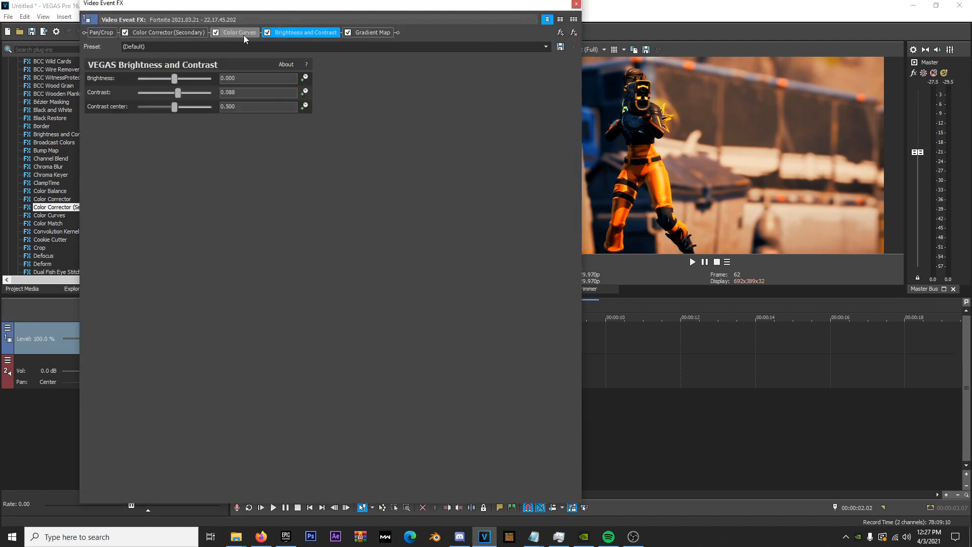
click(190, 32)
click(216, 32)
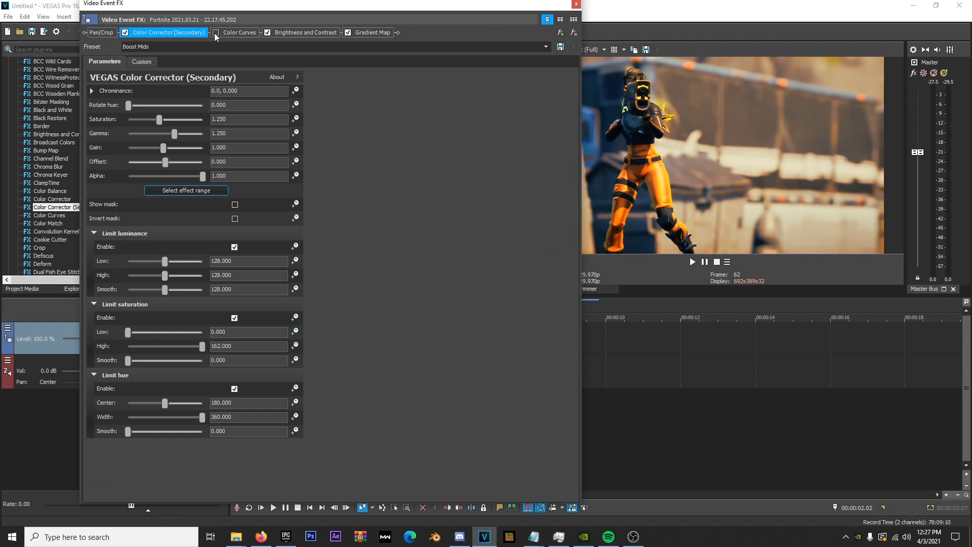
click(216, 33)
click(268, 33)
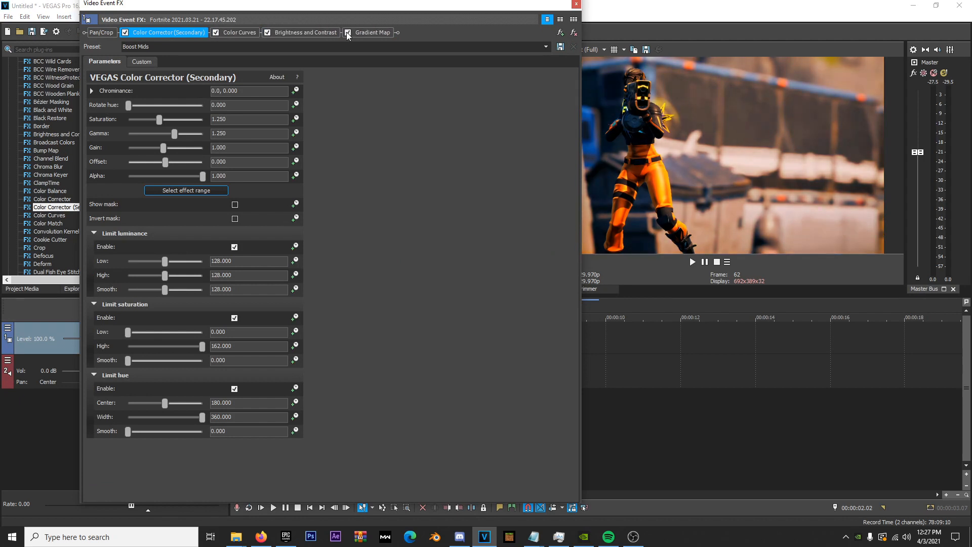
click(576, 4)
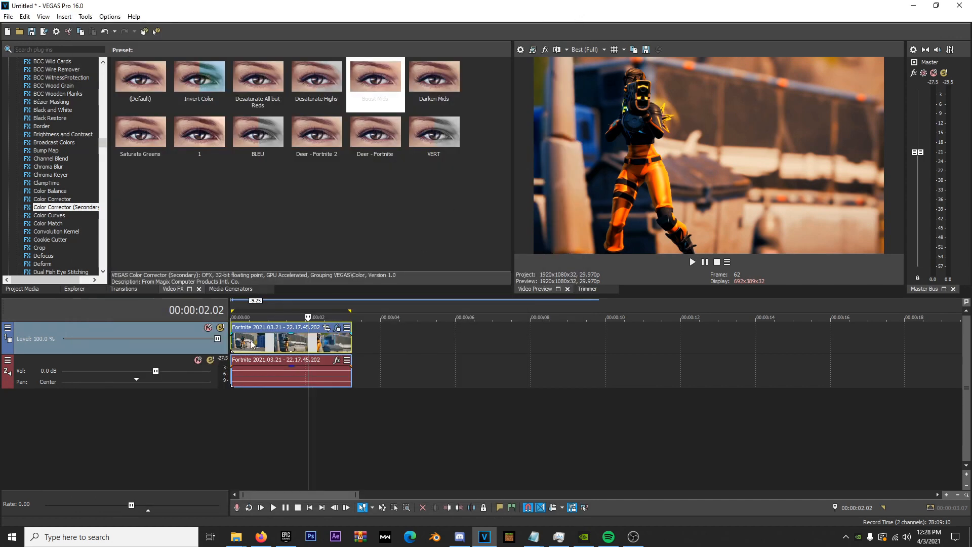
Step: Save the video clip's effect chain as a plug-in package named "Storm CC Warm(orange)"
click(328, 329)
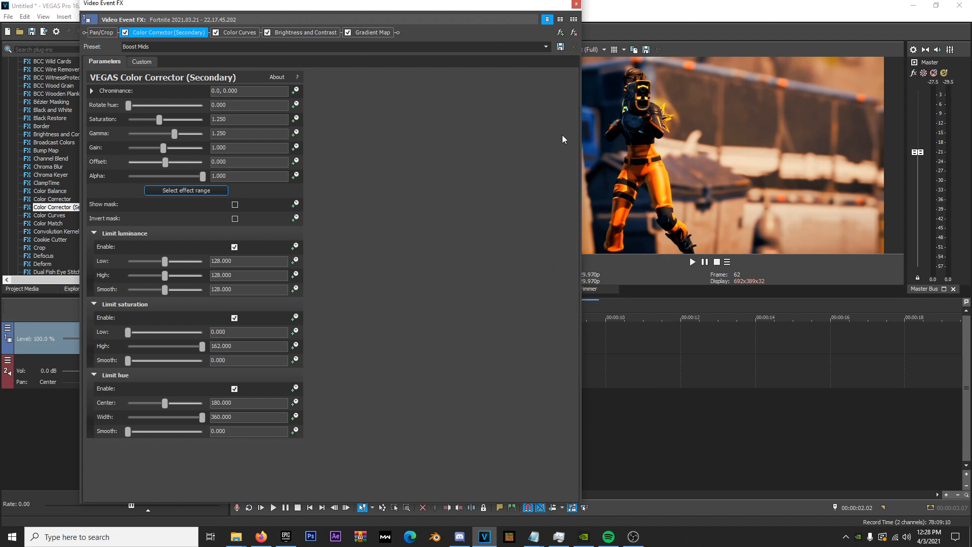
click(560, 33)
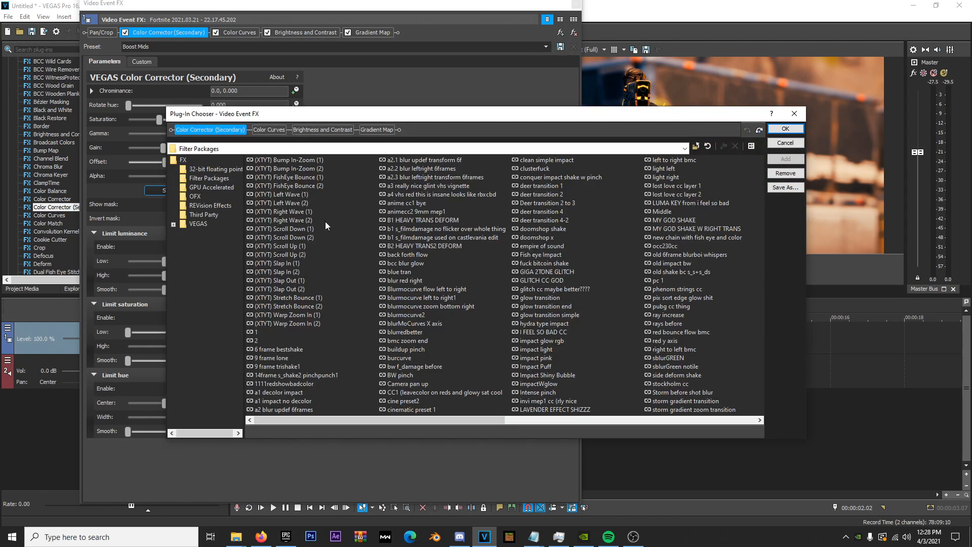
click(785, 188)
text(Storm CC Warm(orange)
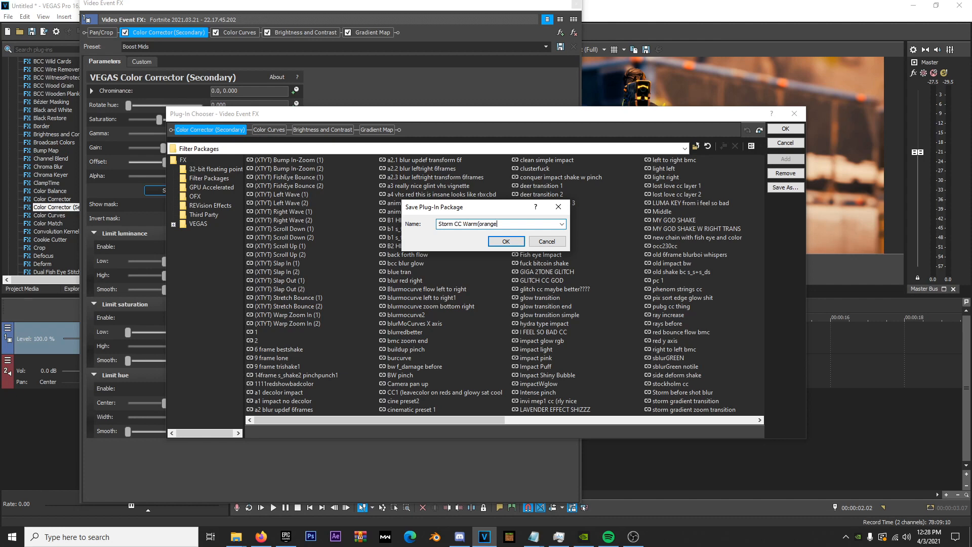
click(505, 242)
Step: Locate the Storm CC Warm(orange) package among the filter packages, and close the chooser and effect settings without adding anything
scroll(578, 358, down, 3)
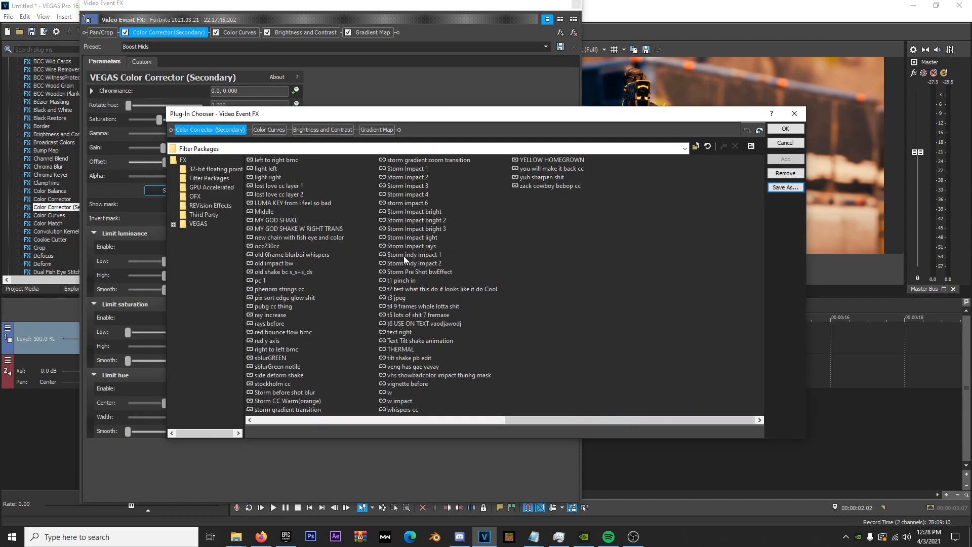
click(292, 402)
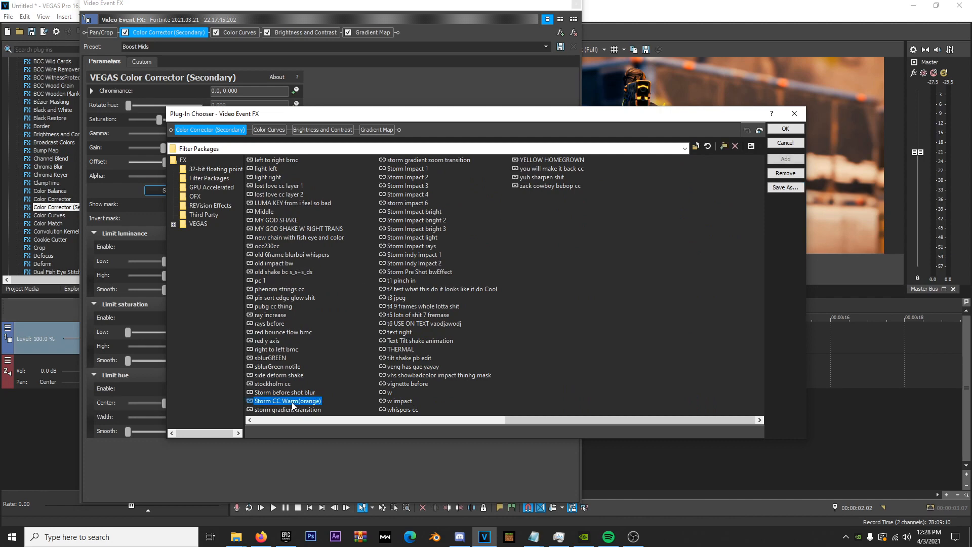
click(786, 144)
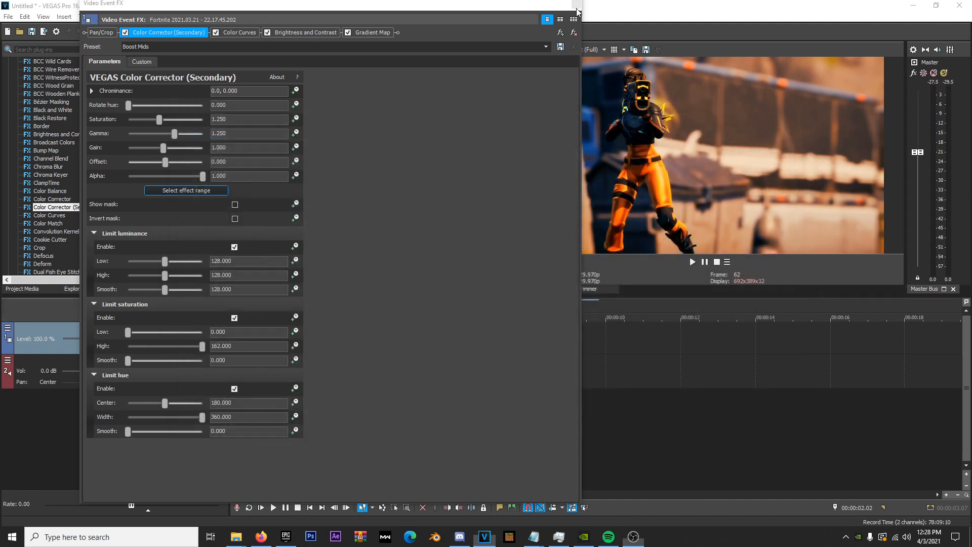
click(576, 5)
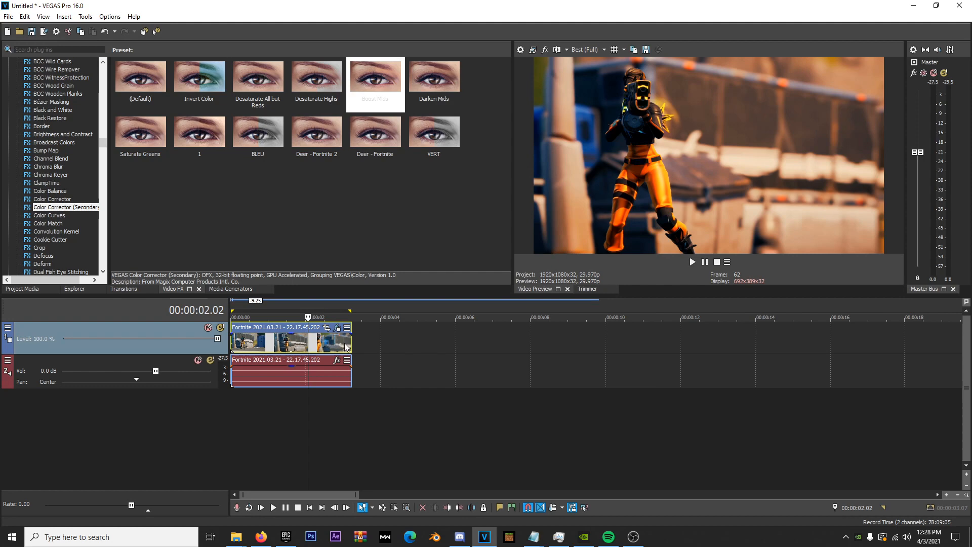
Step: Review the graded clip at 00:00:01.02 and 00:00:01.11 in the video preview
click(270, 307)
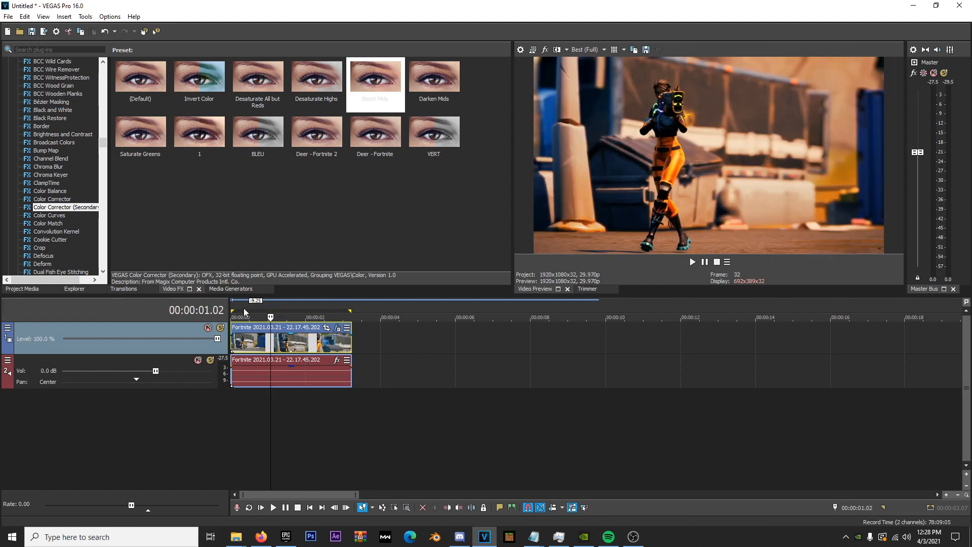
drag(281, 306, 306, 302)
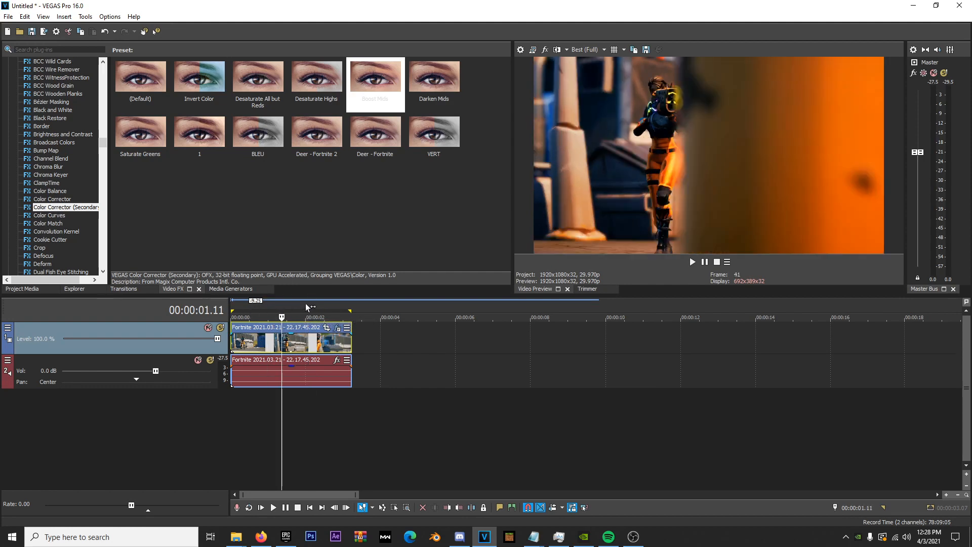